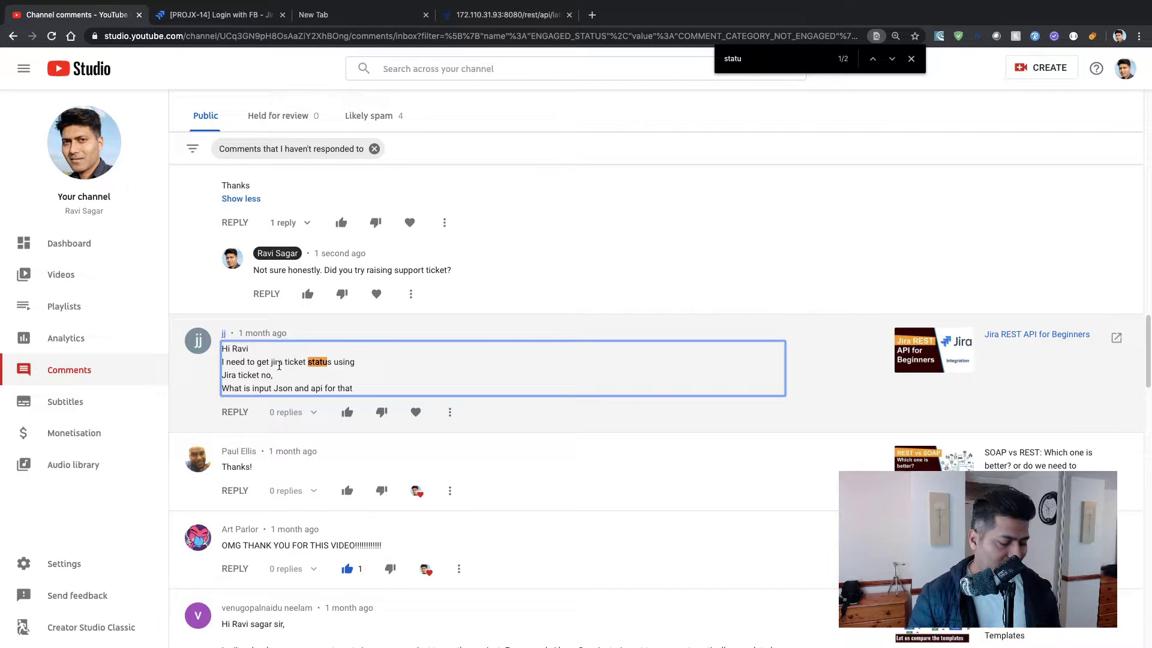
Confirm PROJX-14 'Login with FB' shows status To Do, then switch to the blank new tab.
key(ctrl+Tab)
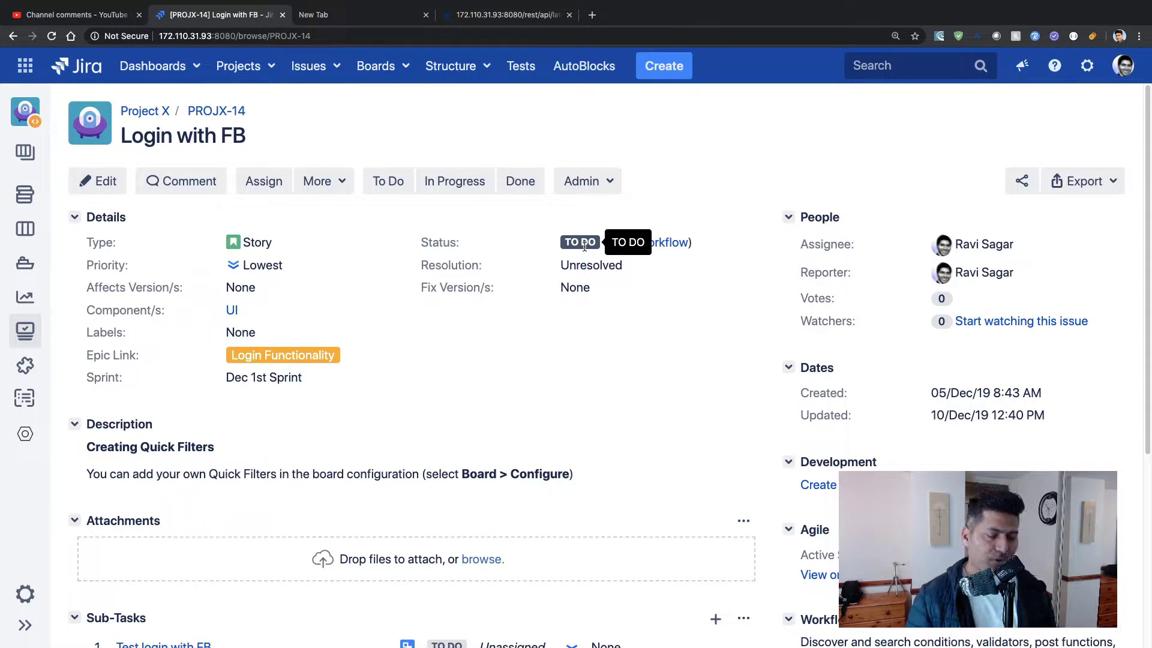
From the empty new tab, run a Google search for 'jira rest api'.
key(ctrl+Tab)
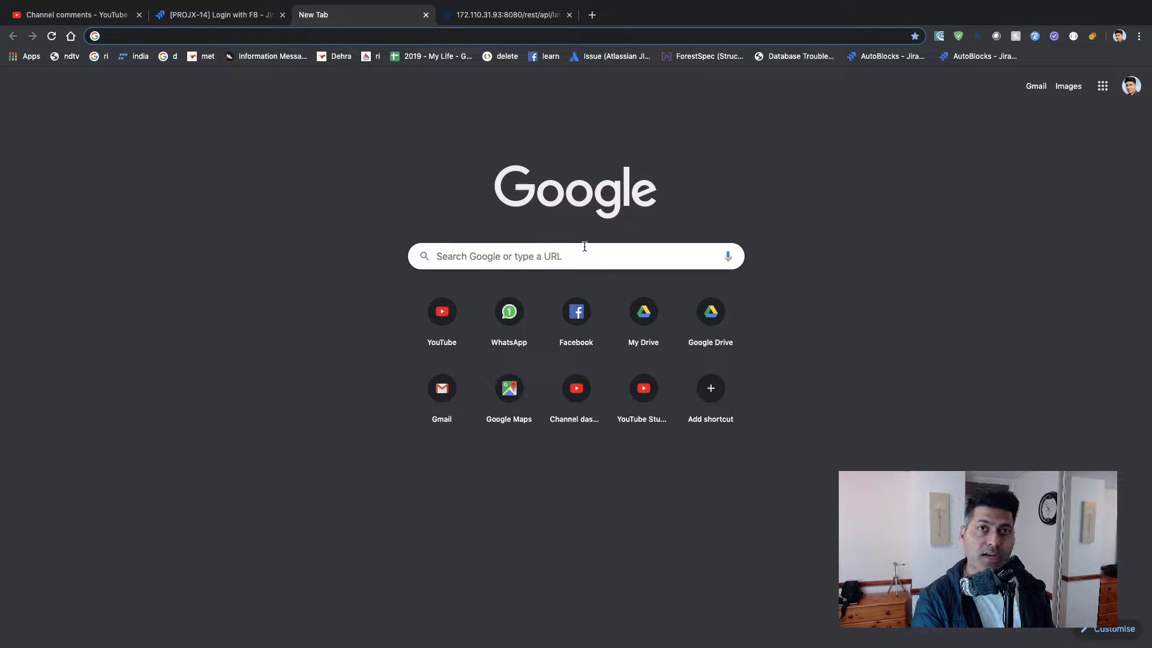
text(Jira)
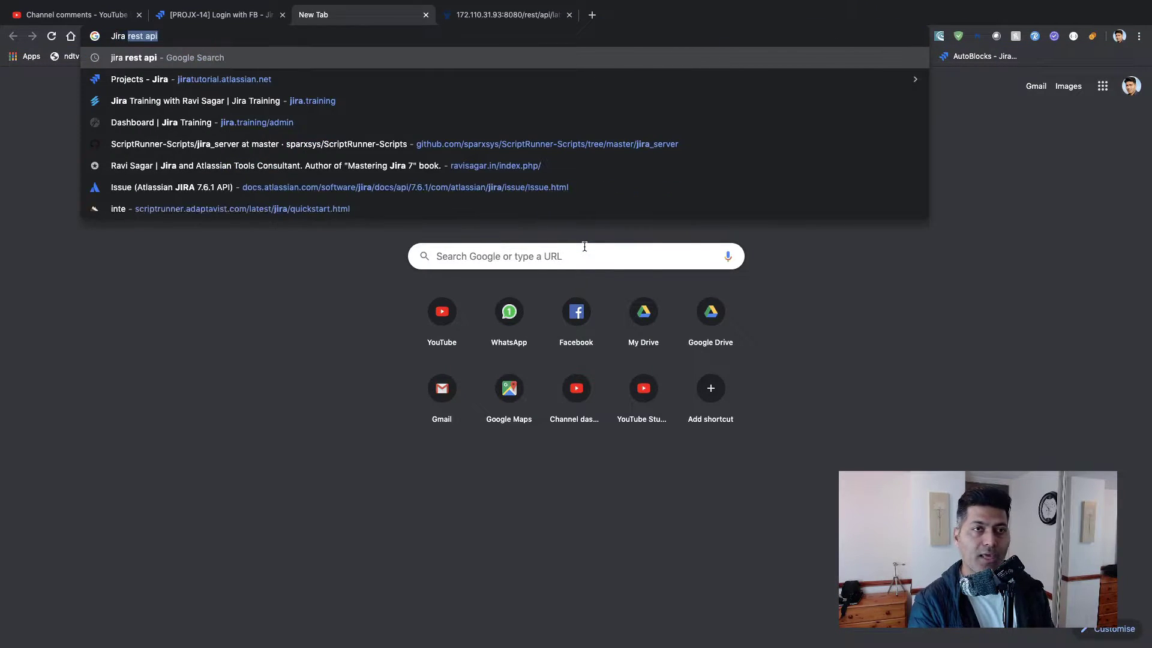
key(Return)
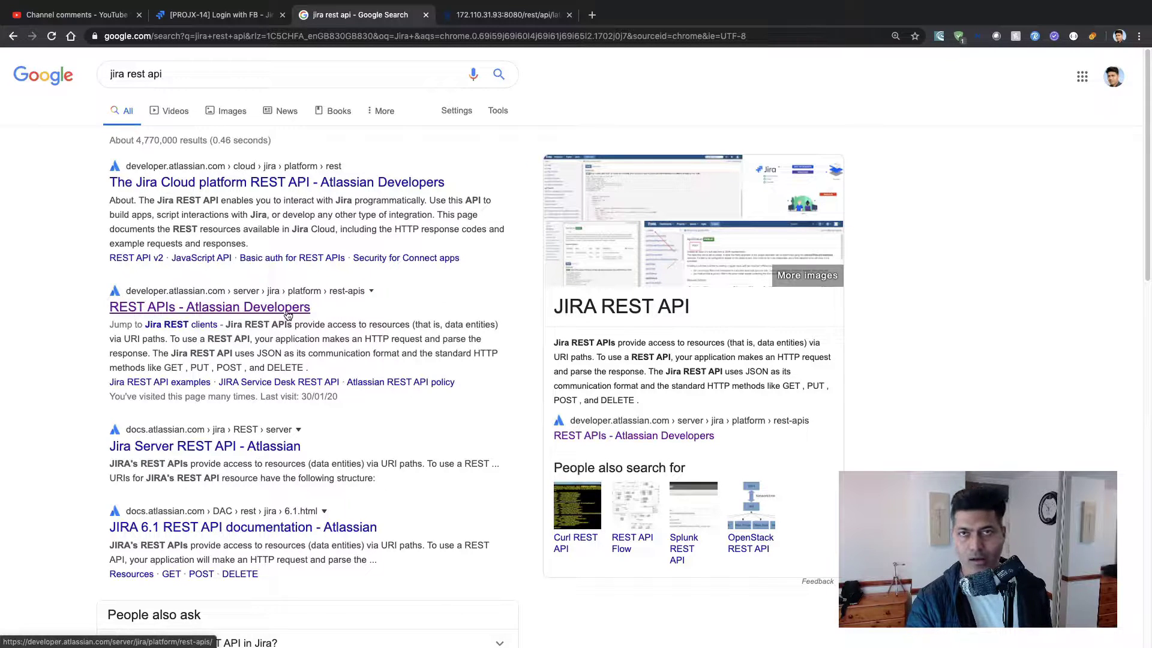
Open 'REST APIs - Atlassian Developers' and read through its URI structure and usage sections.
click(288, 313)
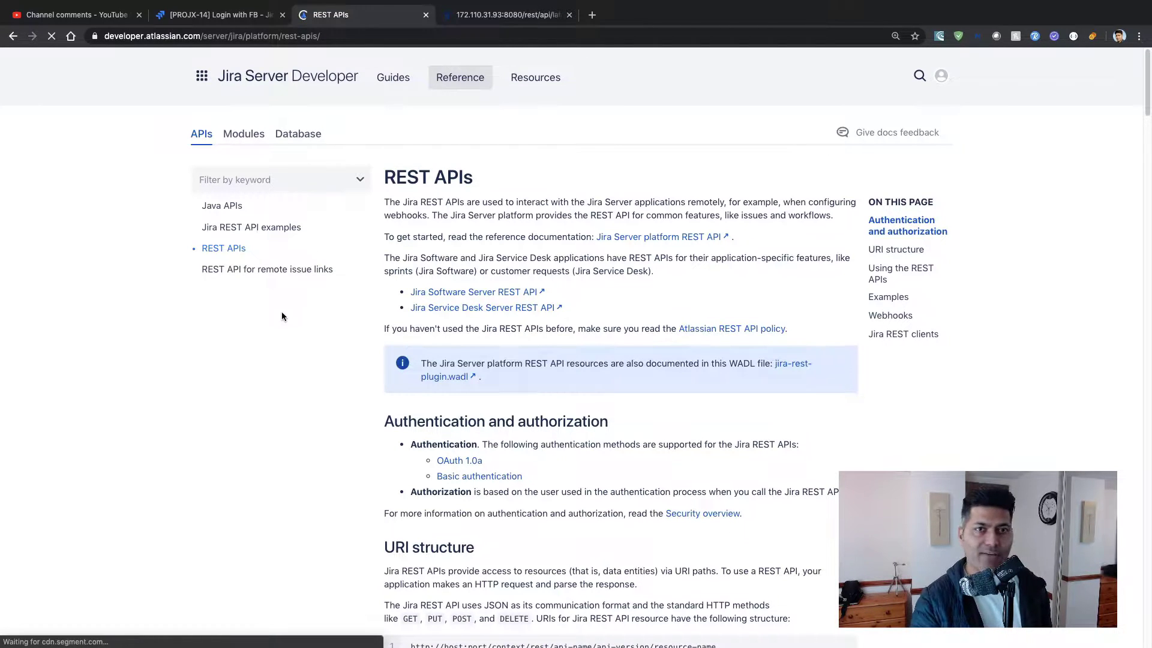
scroll(279, 317, down, 1)
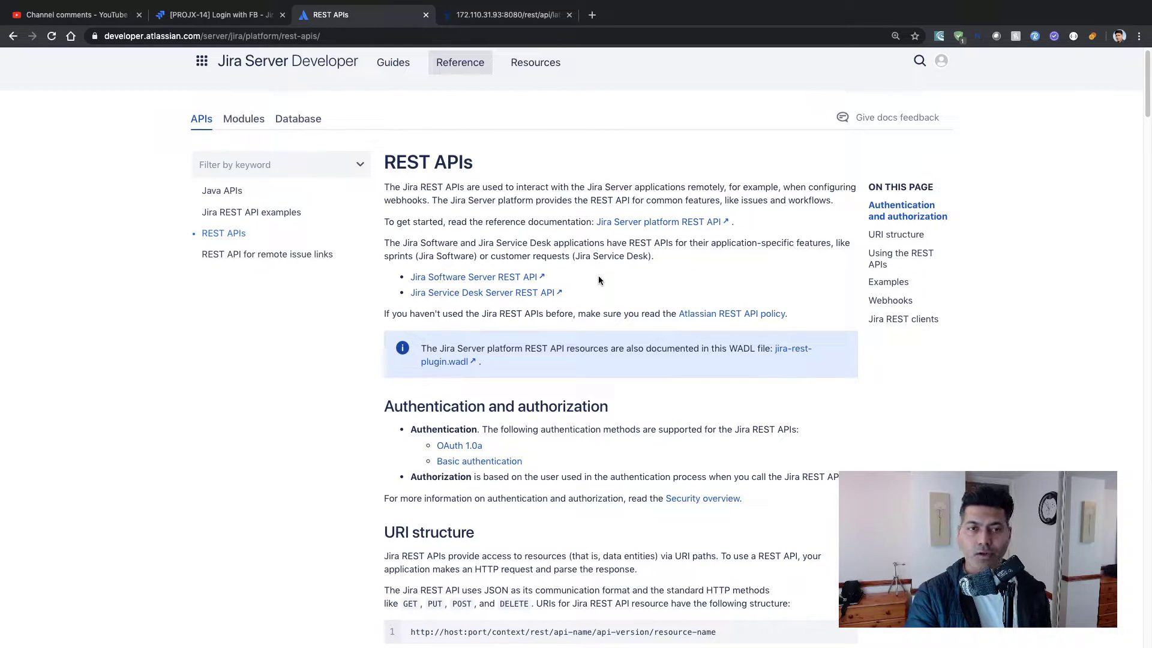
scroll(599, 281, down, 6)
scroll(599, 281, up, 5)
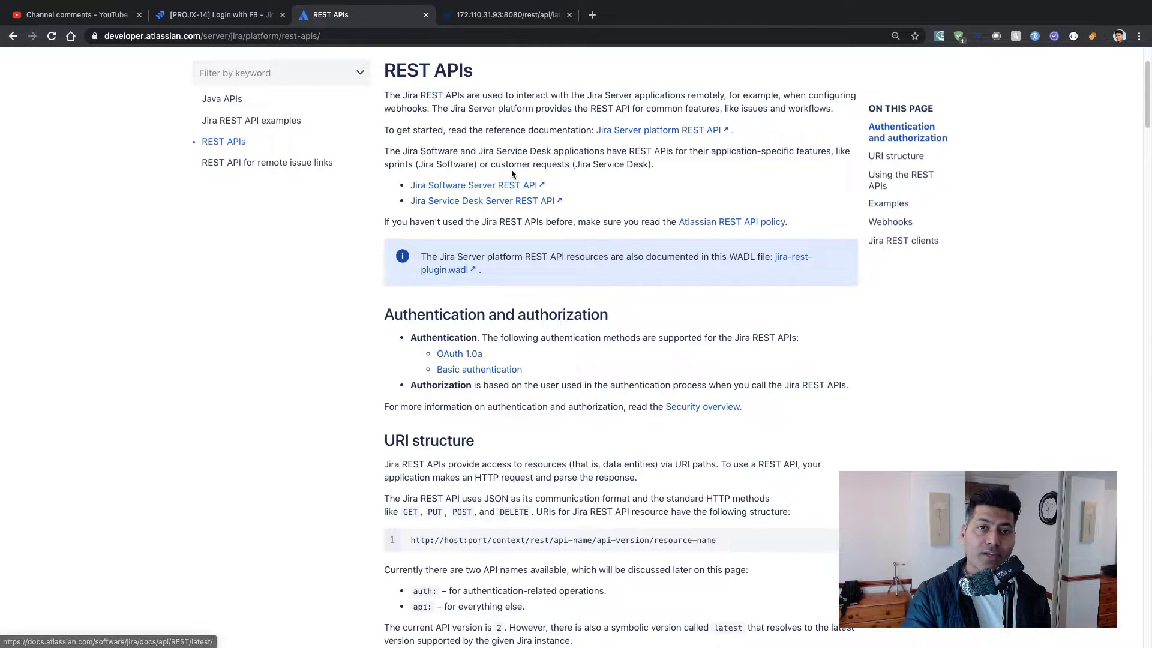
scroll(489, 205, down, 10)
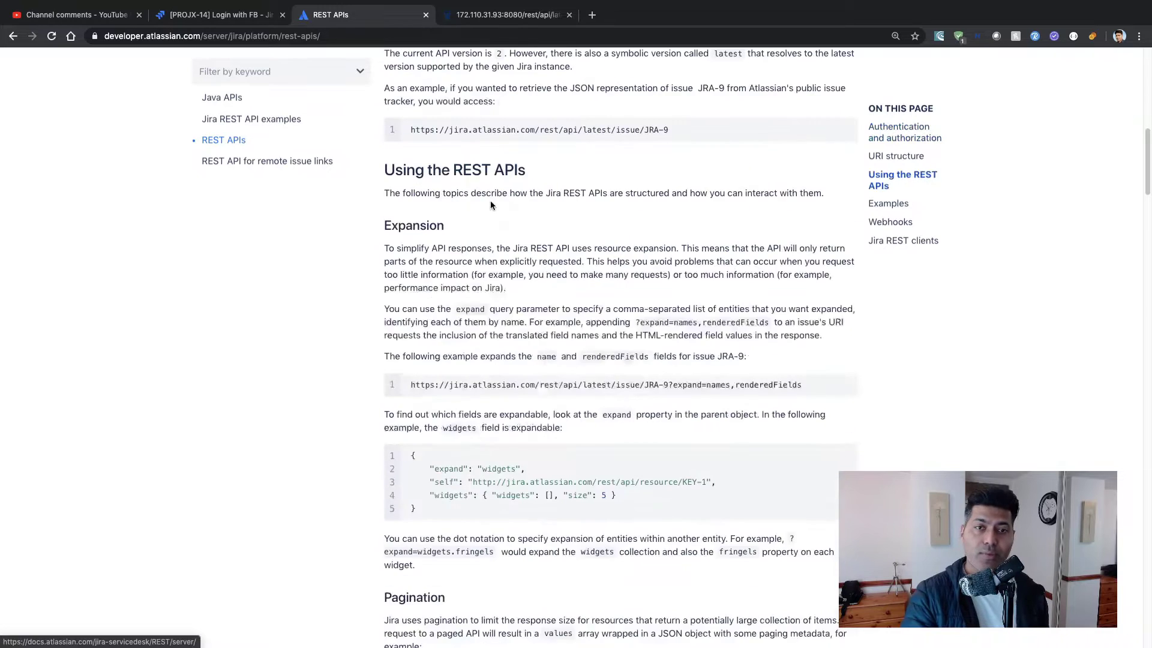
scroll(491, 205, up, 12)
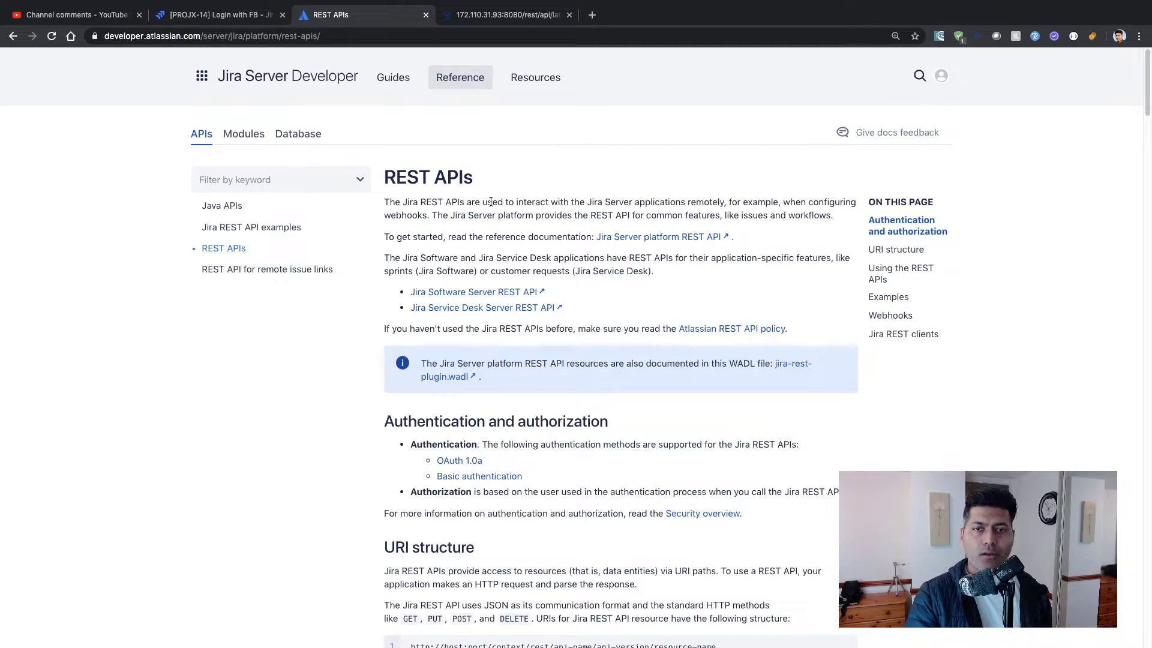
Open the Jira Software Server REST API 8.5.3 reference and scroll to its URI Structure section.
click(481, 294)
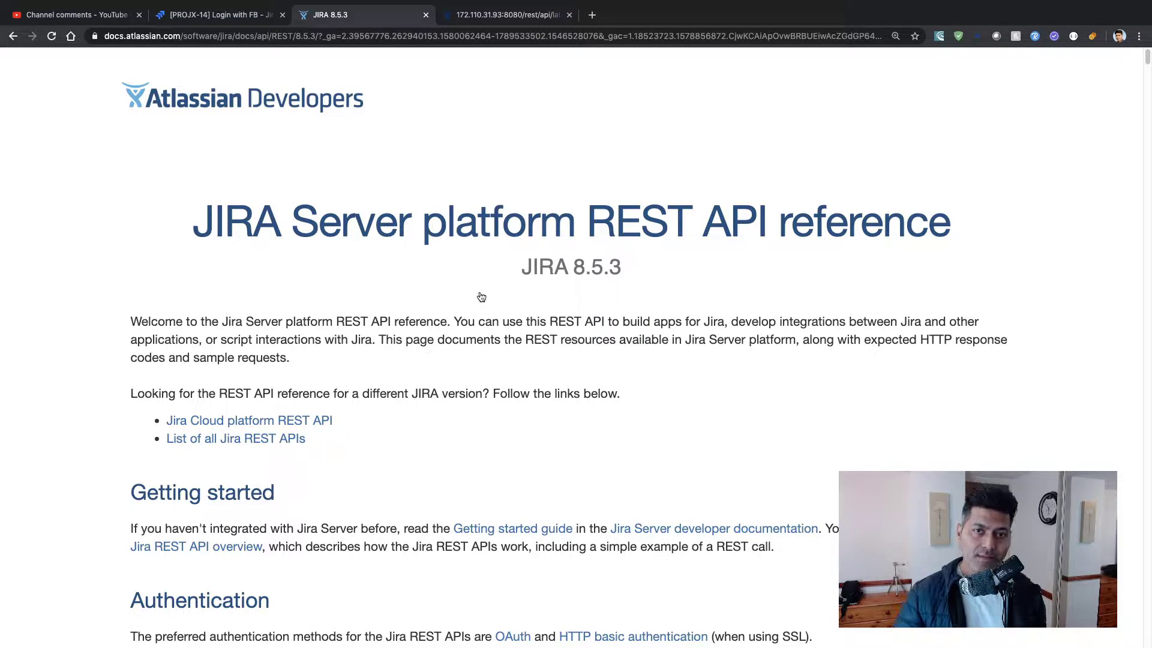
scroll(419, 351, down, 8)
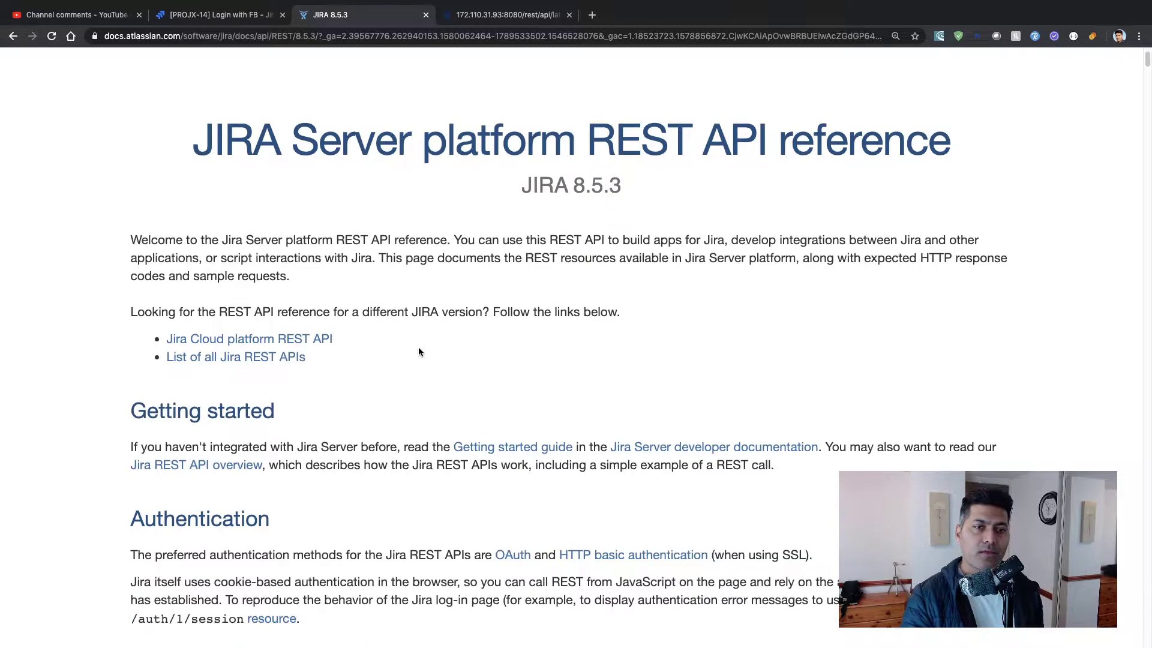
scroll(419, 348, down, 2)
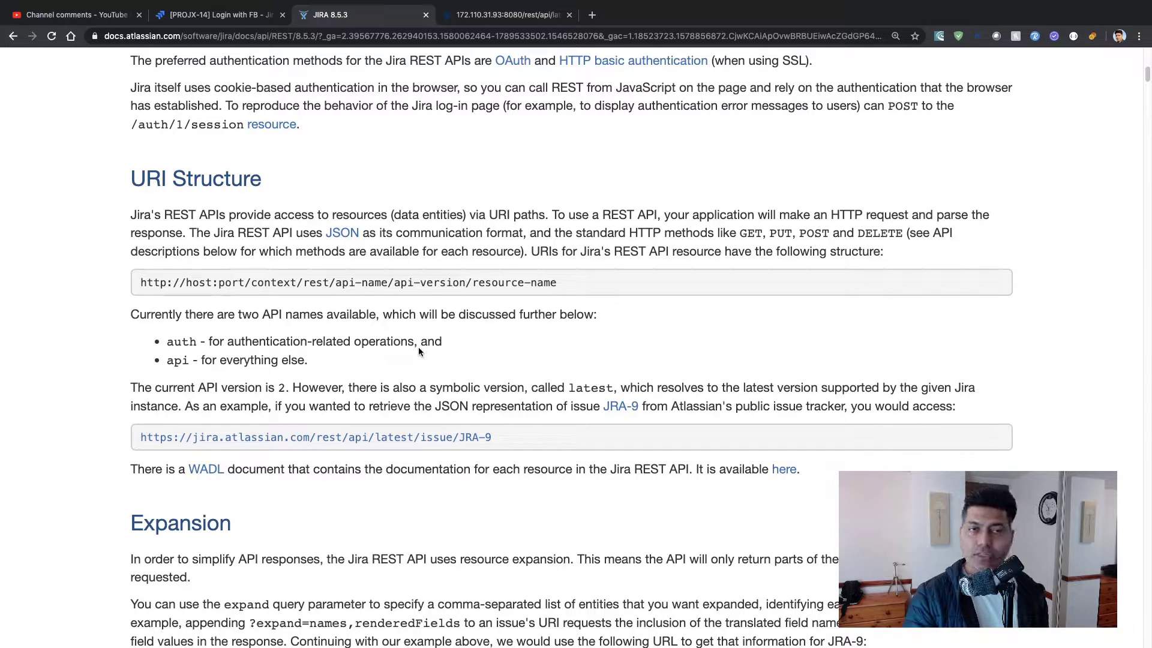
scroll(419, 351, down, 1)
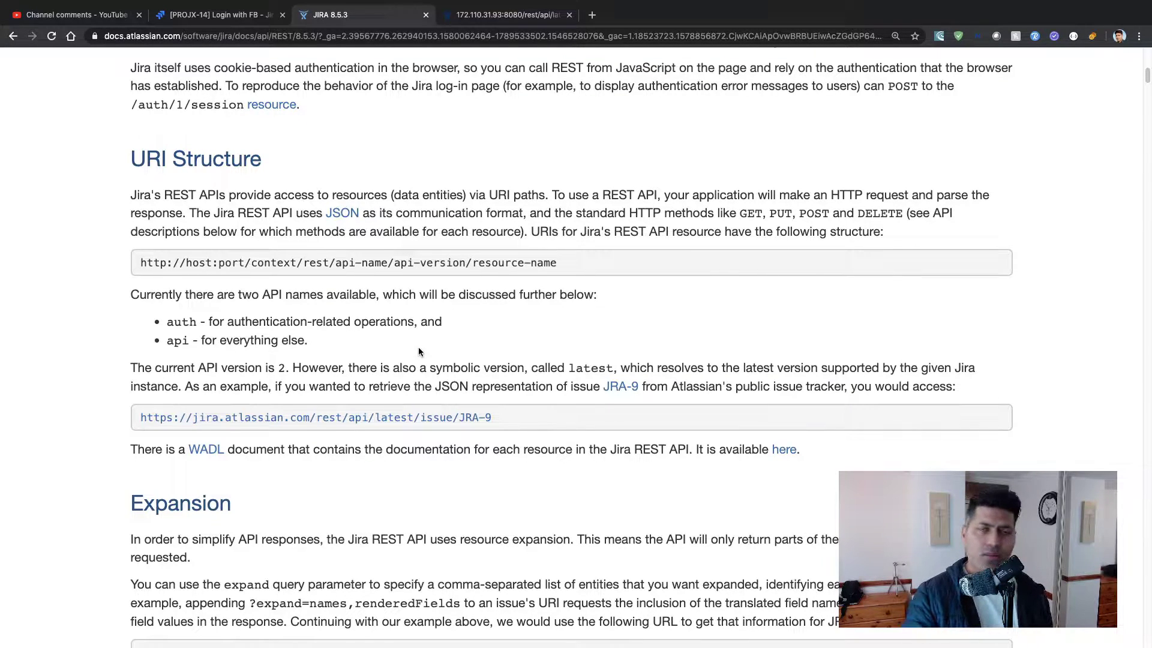
Find 'workflow' on the reference page to reach api/2/workflow, then search for 'issue'.
key(super+f)
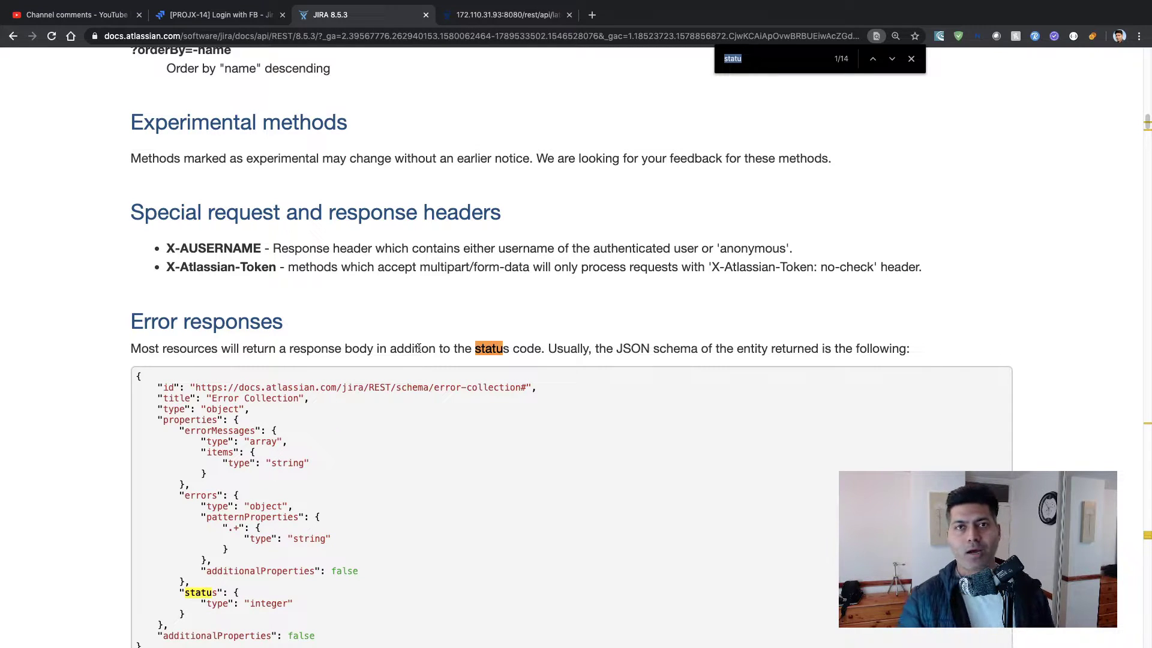
text(workl)
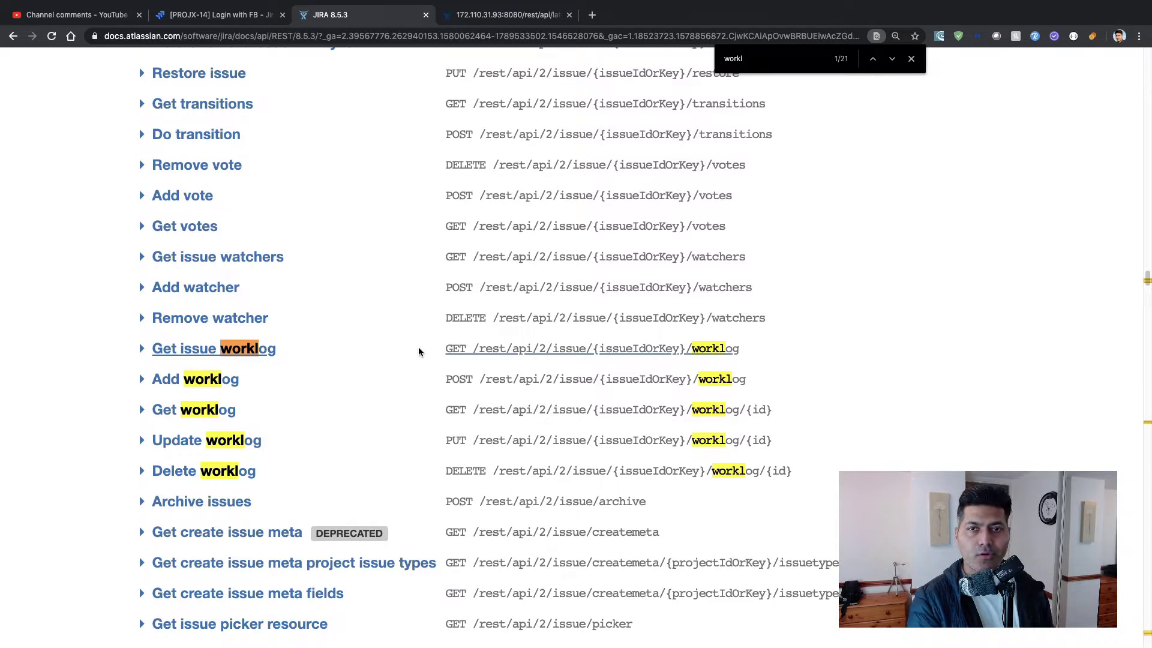
key(BackSpace)
text(flow)
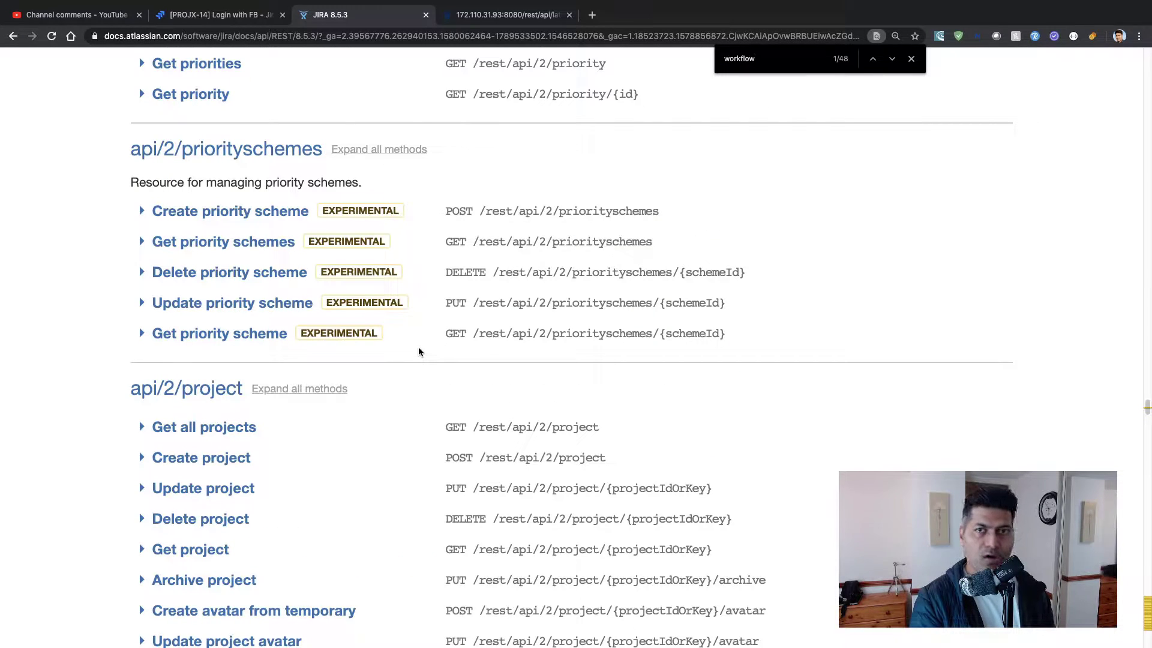
key(BackSpace)
key(BackSpace)
key(BackSpace)
text(low)
key(Return)
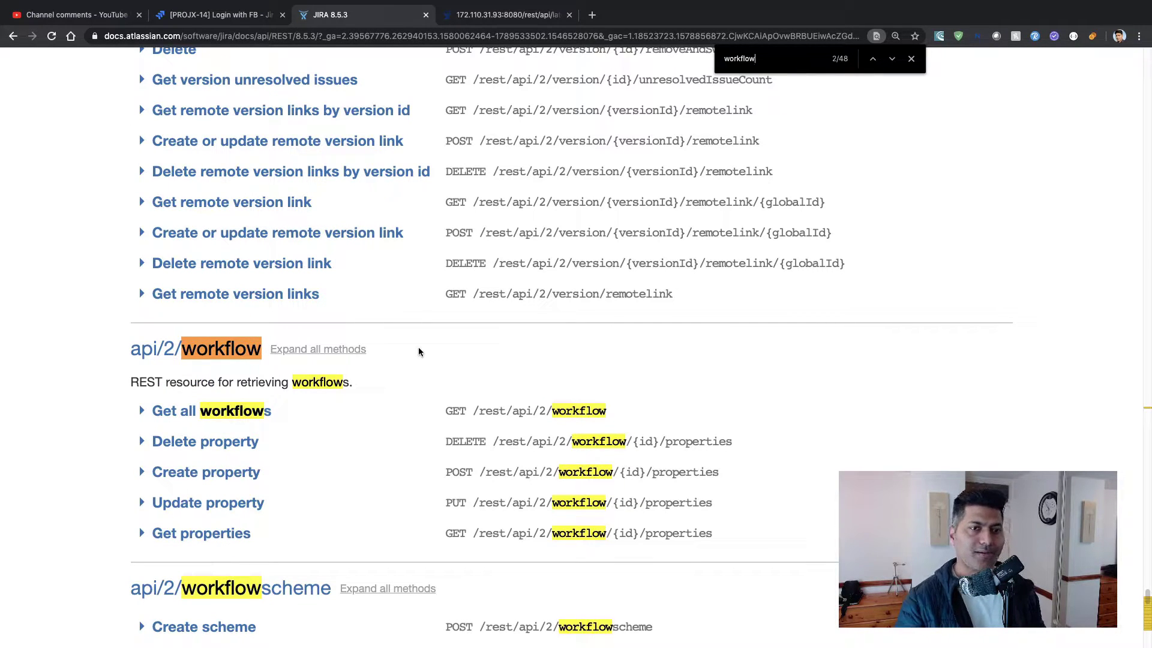
scroll(416, 348, down, 1)
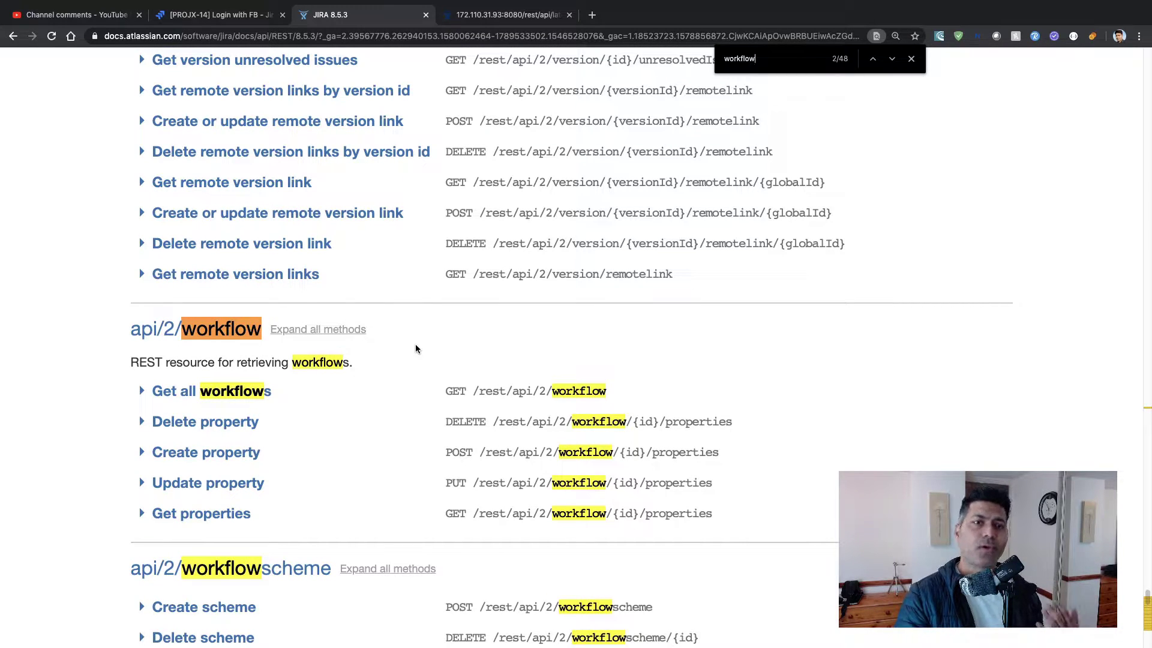
scroll(416, 349, up, 10)
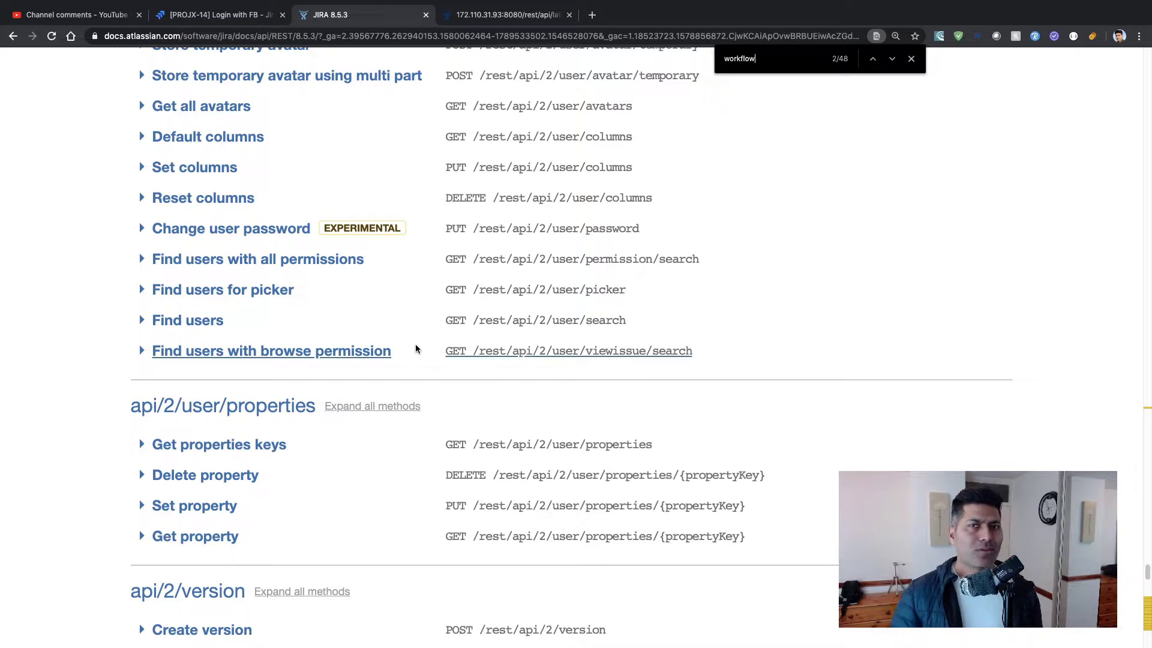
key(Return)
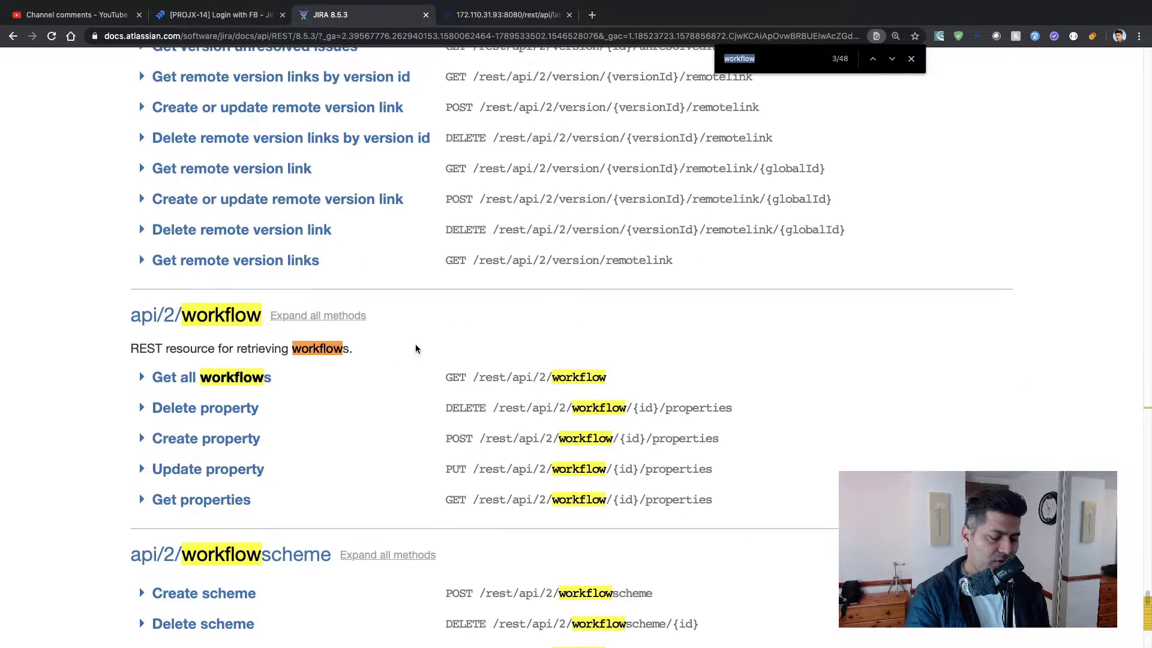
text(i)
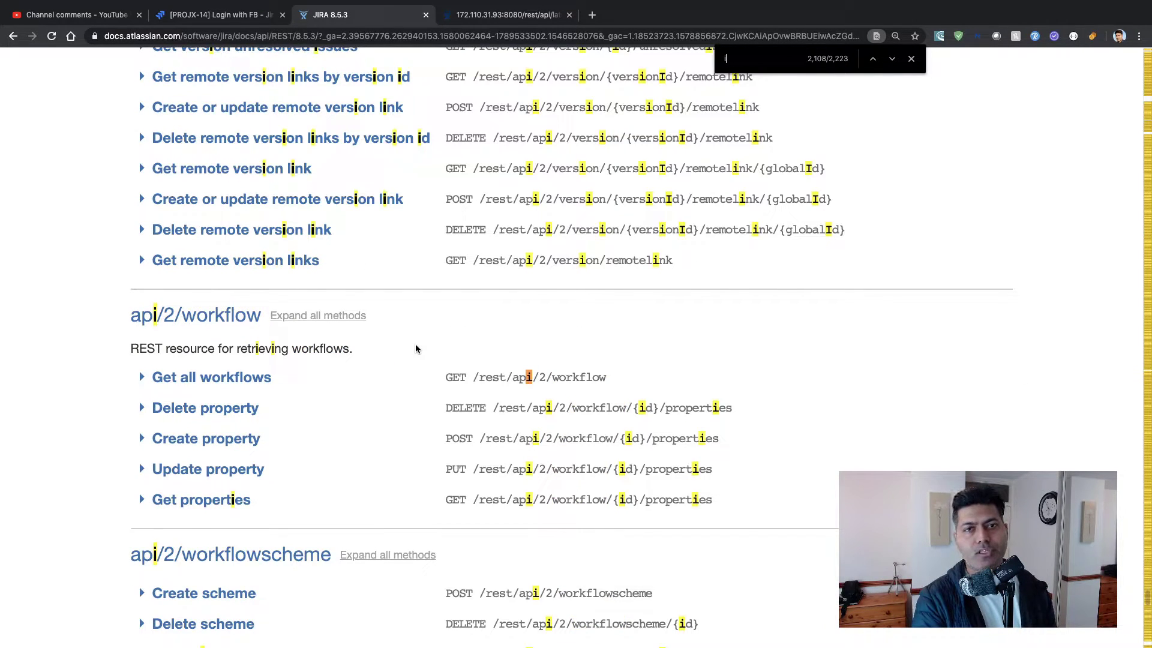
text(ssue)
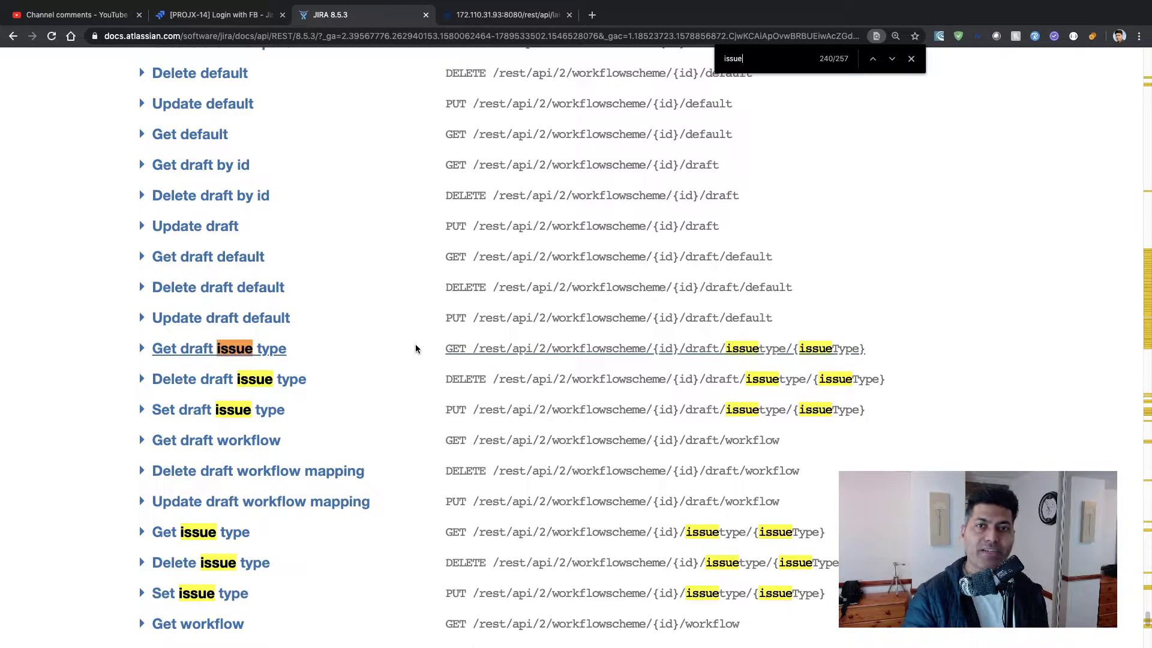
Locate and expand the Get issue method, reviewing its parameters and example JSON response.
key(Home)
text(get)
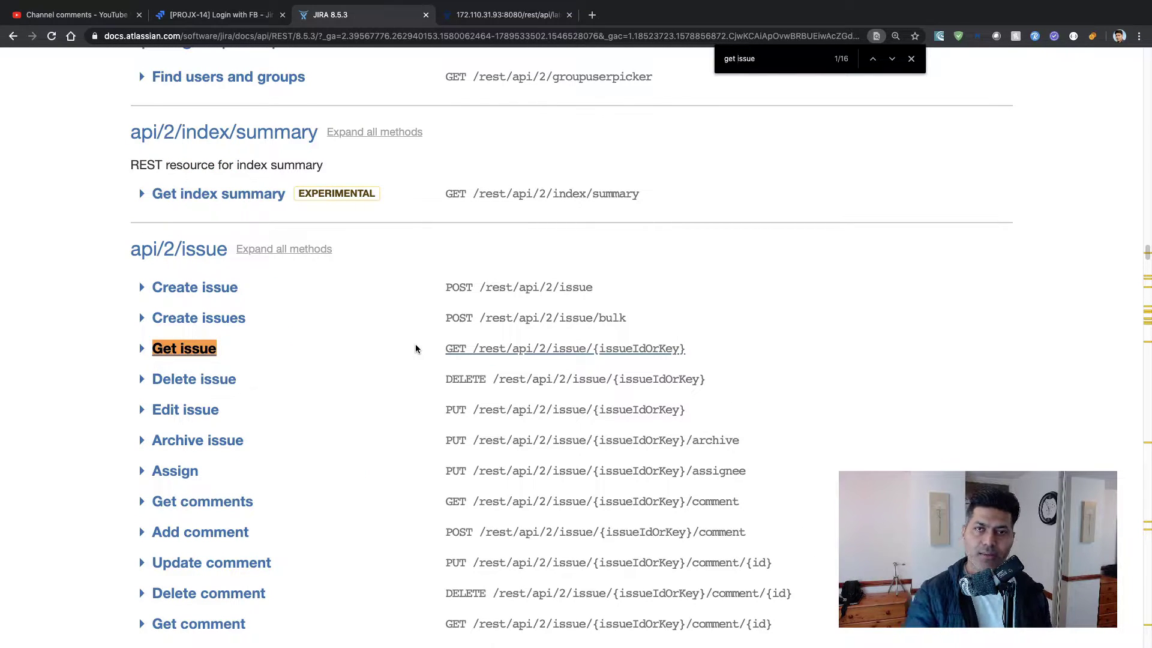
scroll(154, 374, down, 1)
scroll(154, 375, down, 1)
click(178, 327)
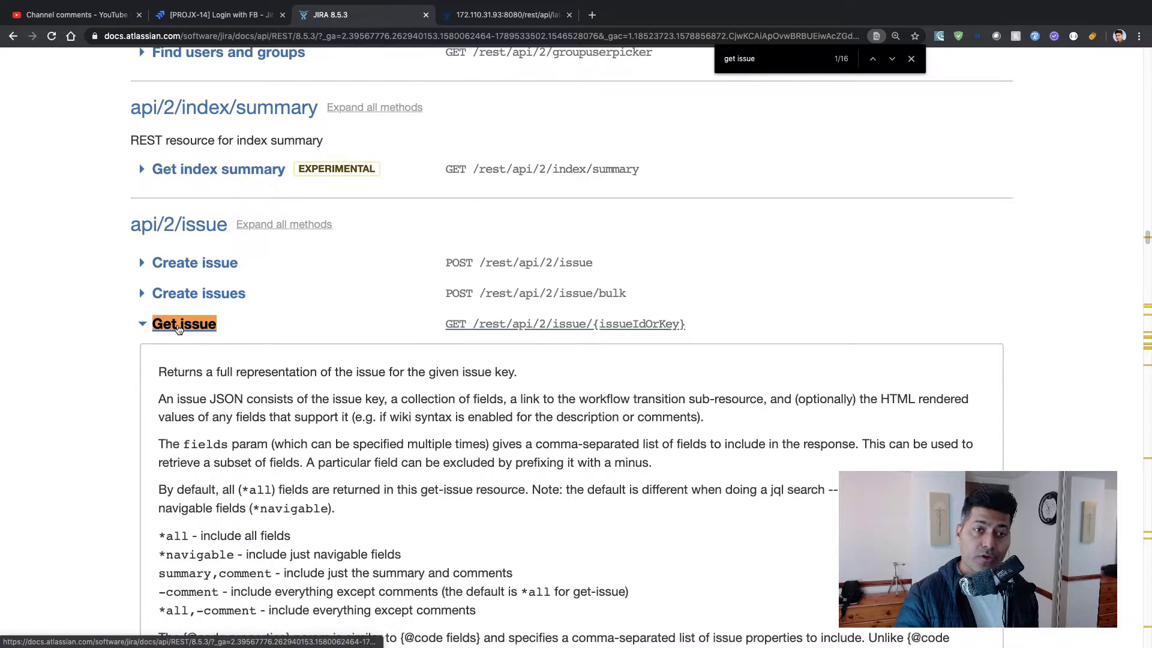
scroll(178, 328, down, 12)
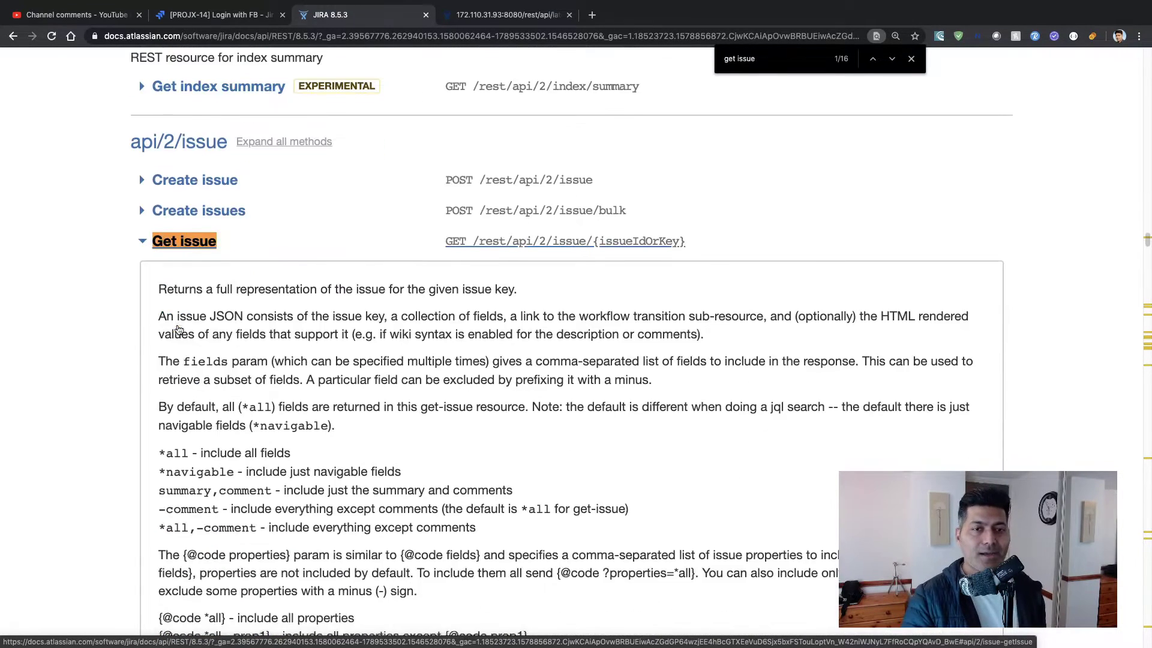
scroll(179, 328, down, 7)
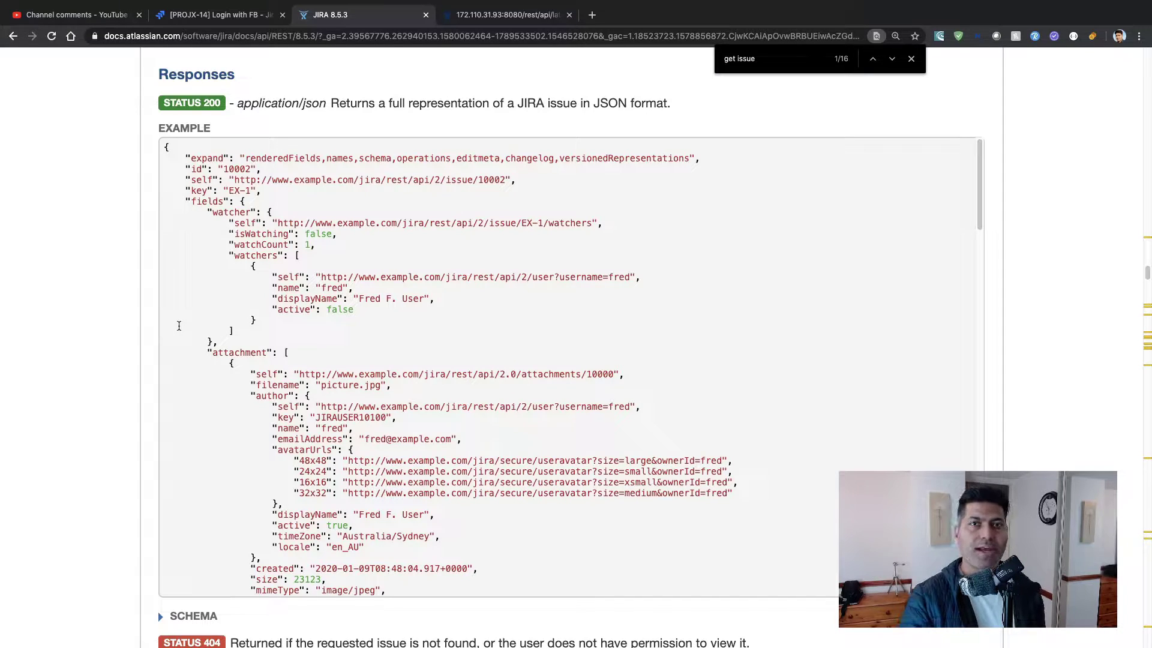
scroll(179, 325, up, 2)
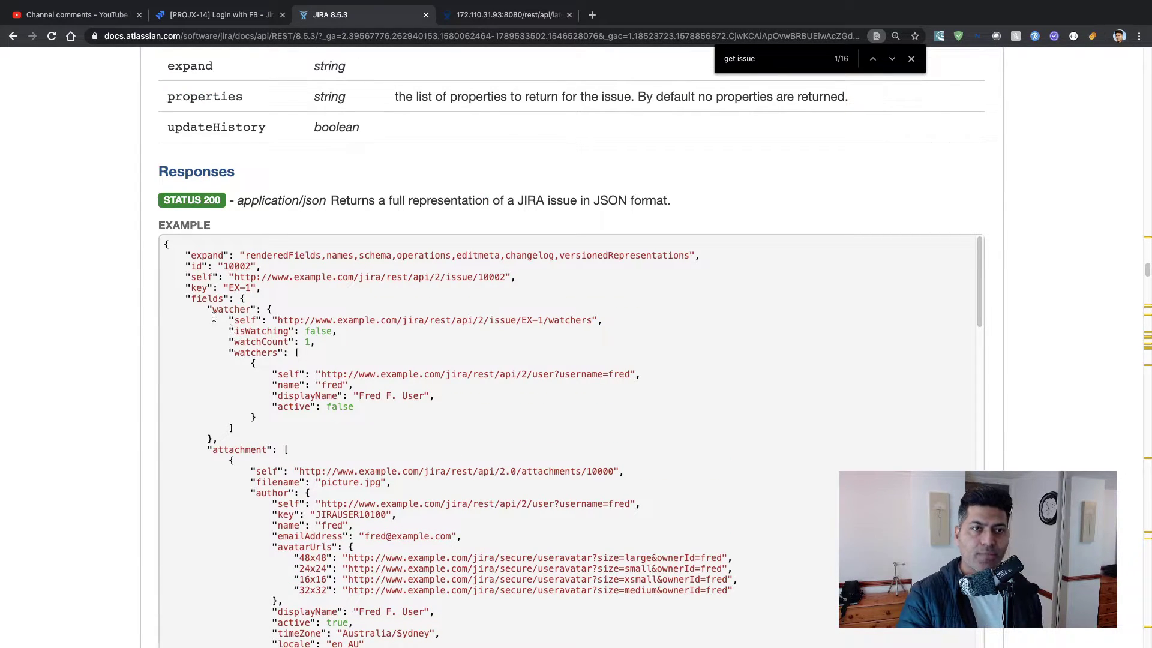
drag(166, 247, 253, 395)
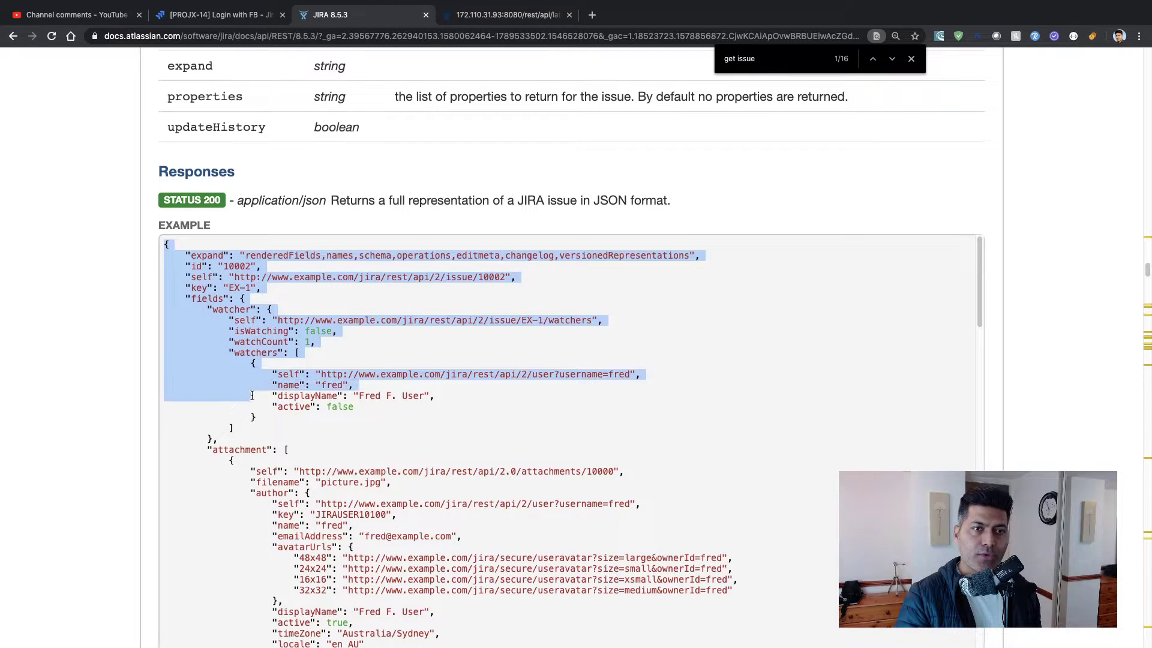
click(291, 373)
scroll(291, 373, down, 4)
scroll(291, 374, down, 5)
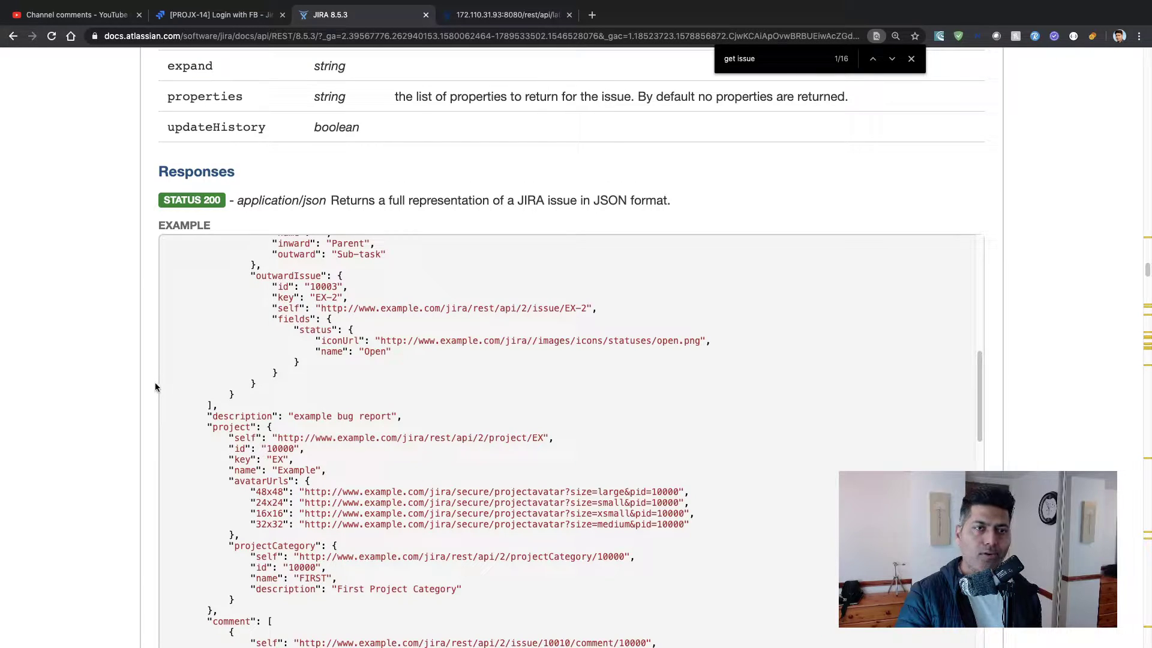
scroll(155, 383, down, 1)
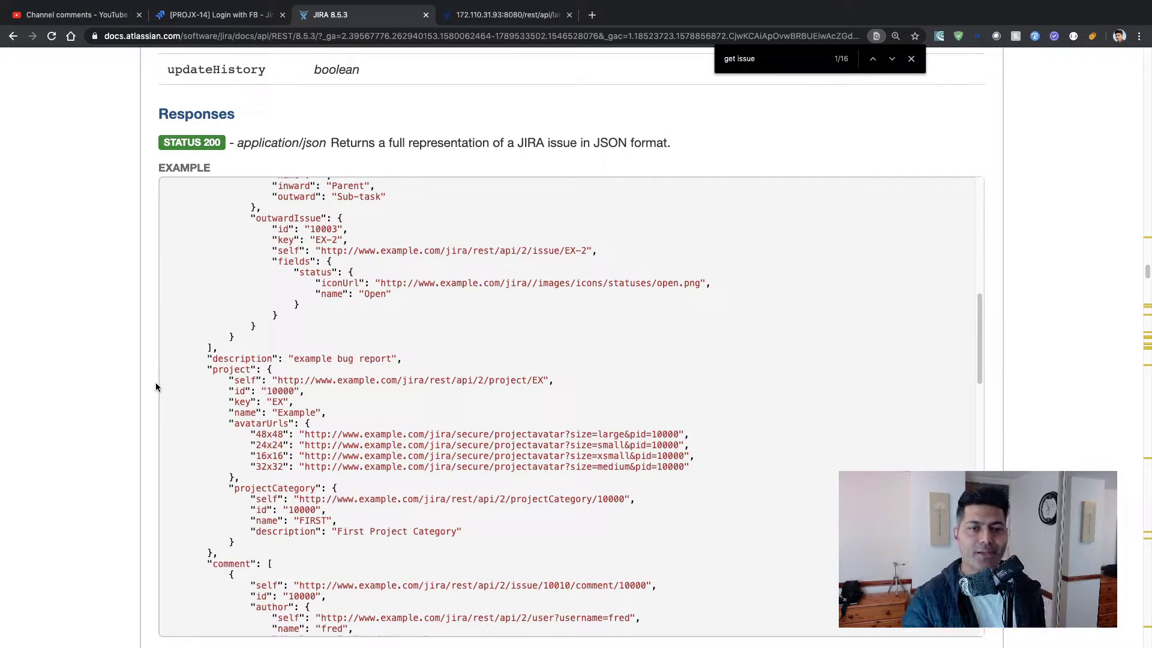
scroll(160, 386, down, 6)
scroll(127, 394, down, 5)
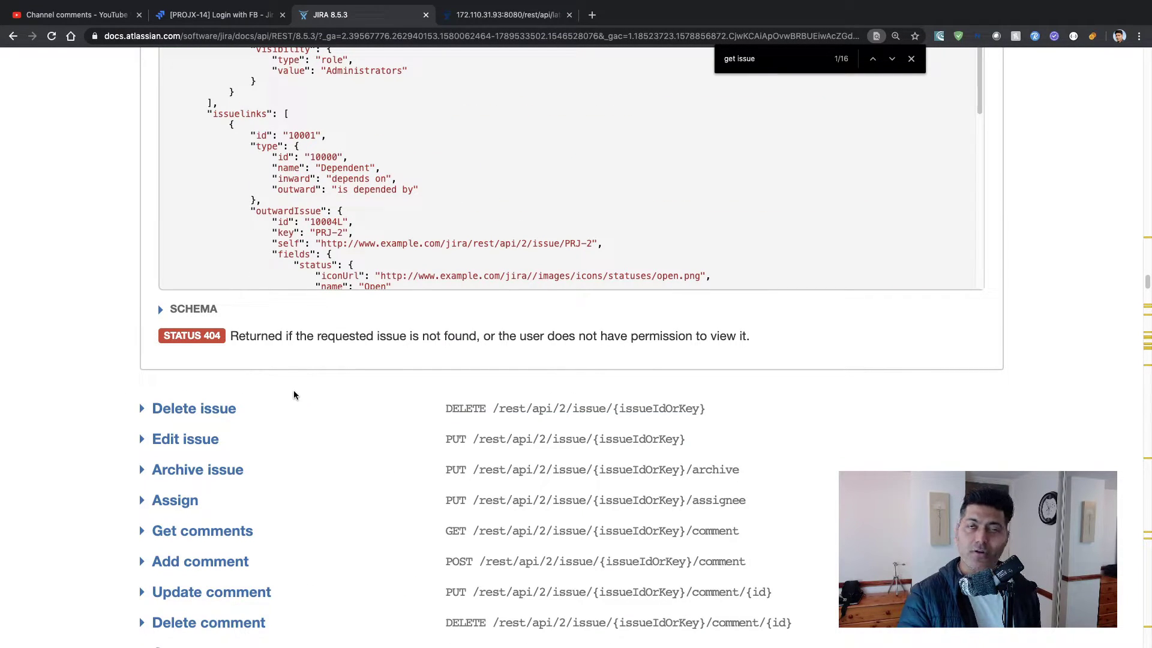
scroll(286, 382, up, 7)
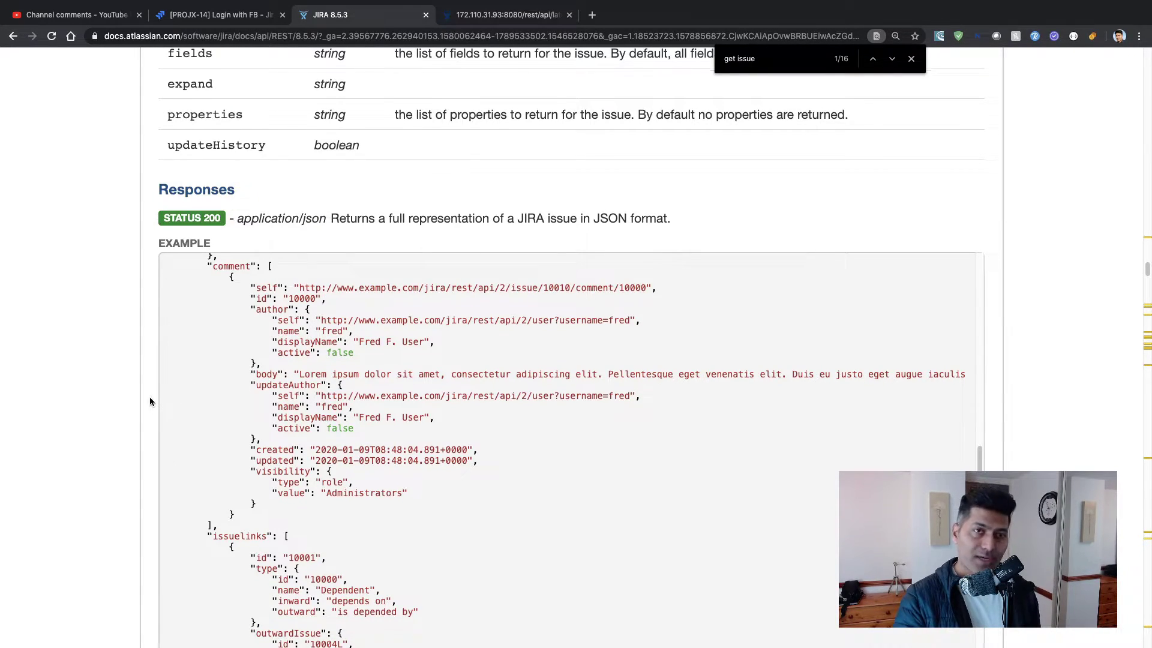
scroll(153, 401, up, 5)
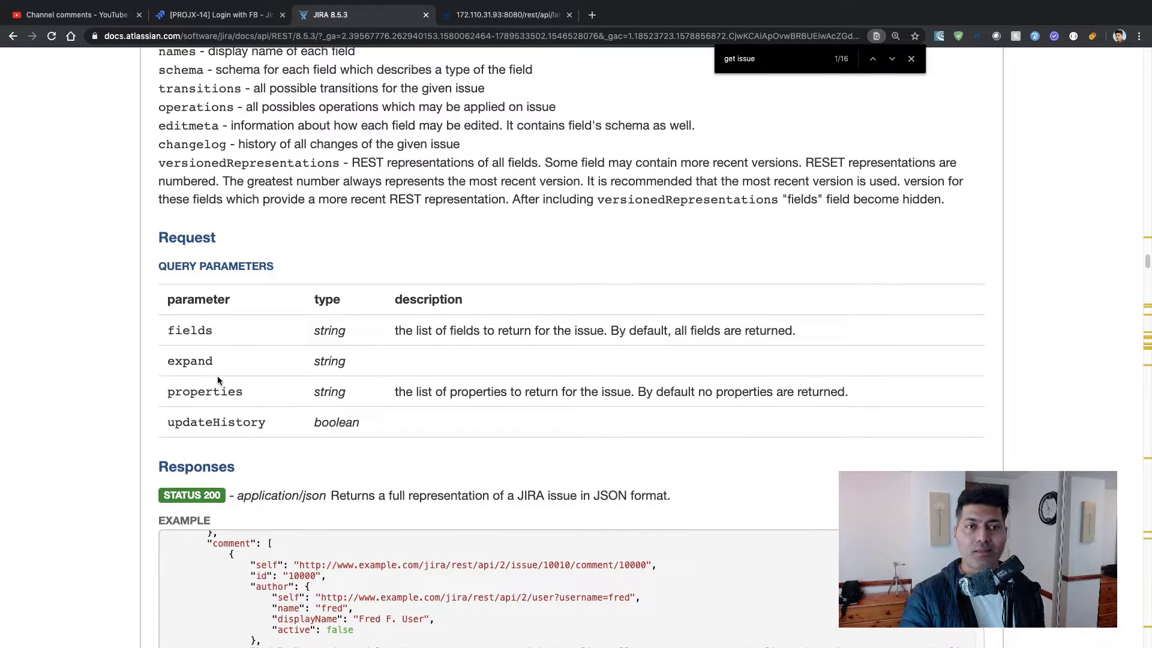
scroll(255, 366, up, 7)
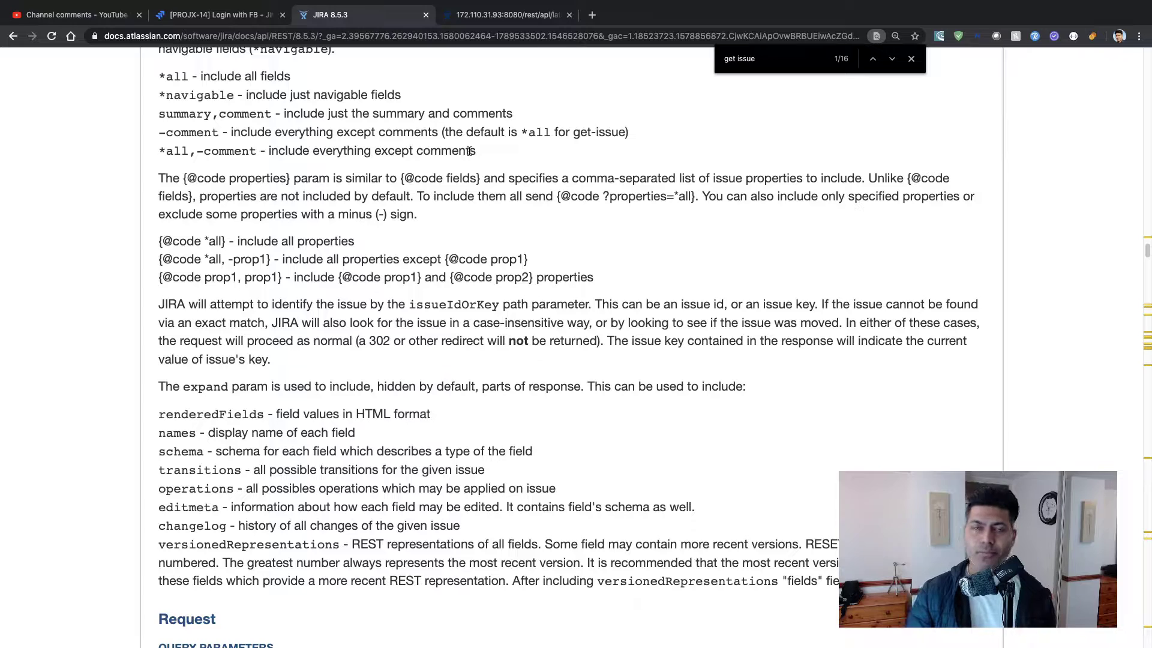
scroll(478, 211, up, 5)
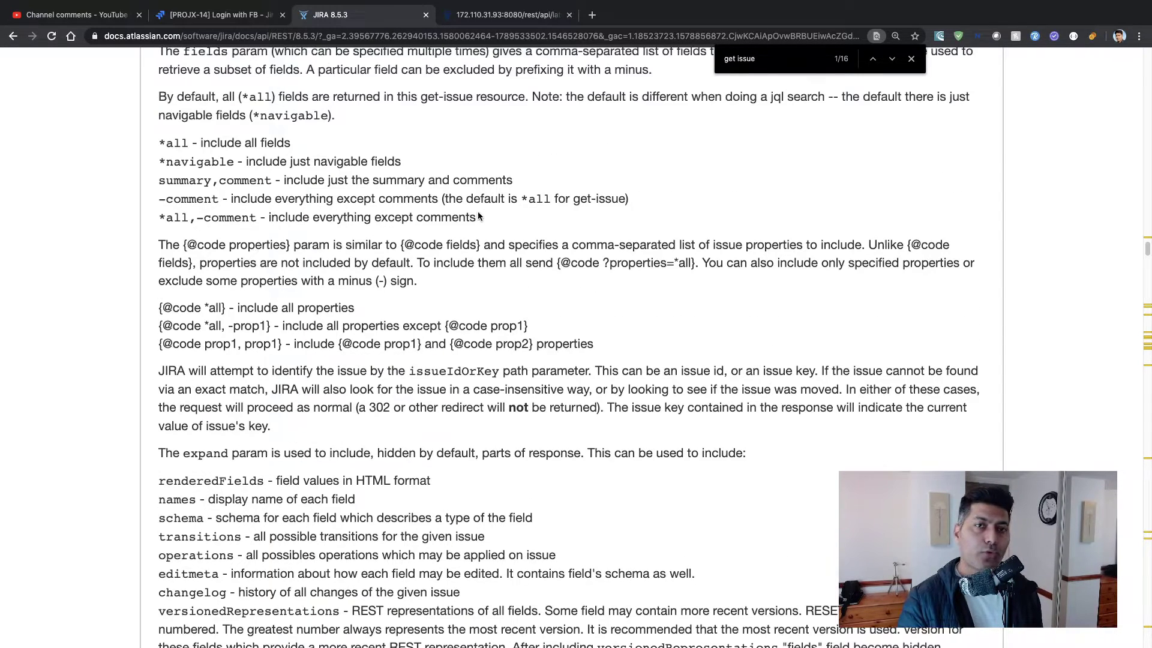
scroll(479, 213, up, 1)
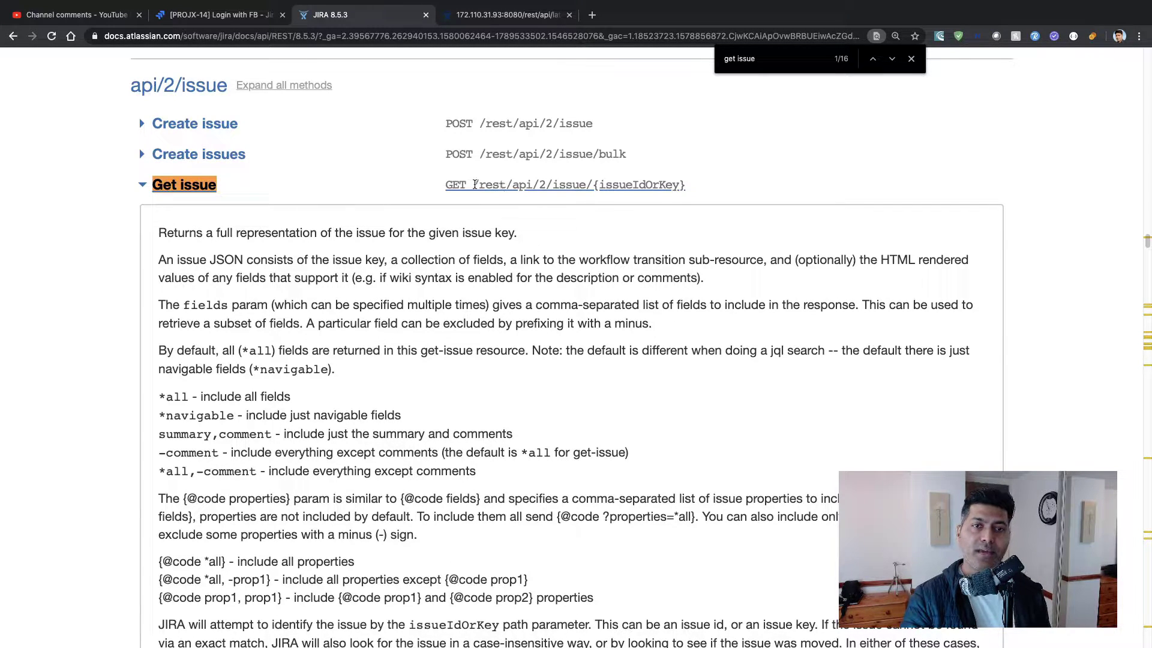
Highlight the GET /rest/api/2/issue/{issueIdOrKey} path, then bring up the PROJX-14 JSON tab.
drag(473, 185, 587, 184)
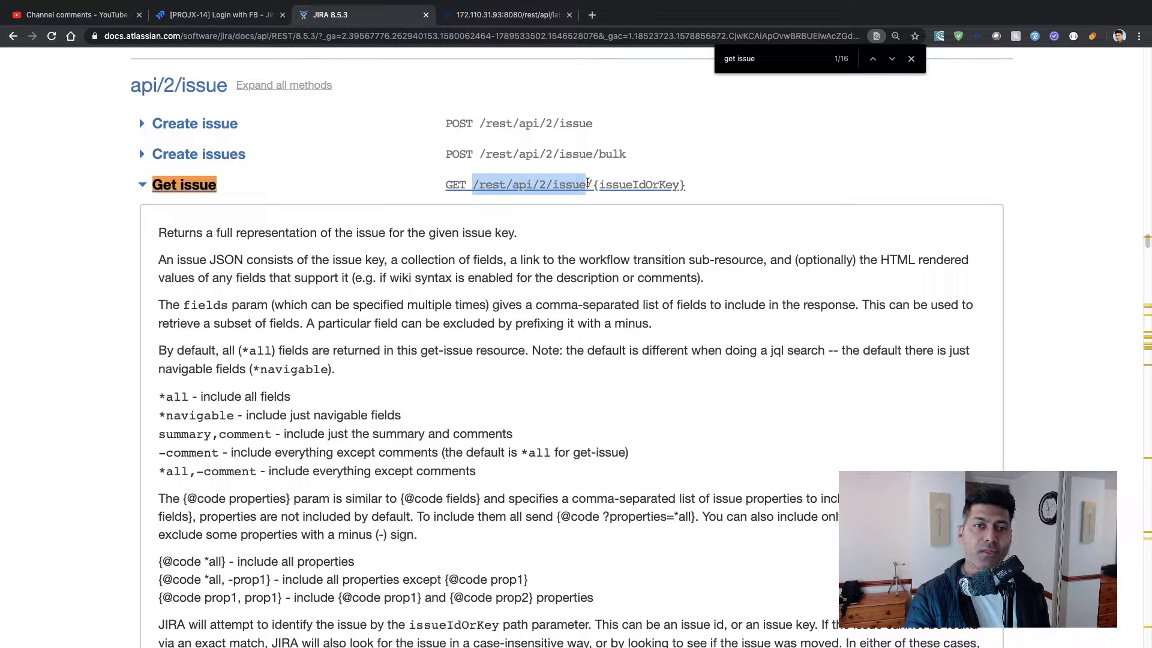
drag(587, 184, 684, 181)
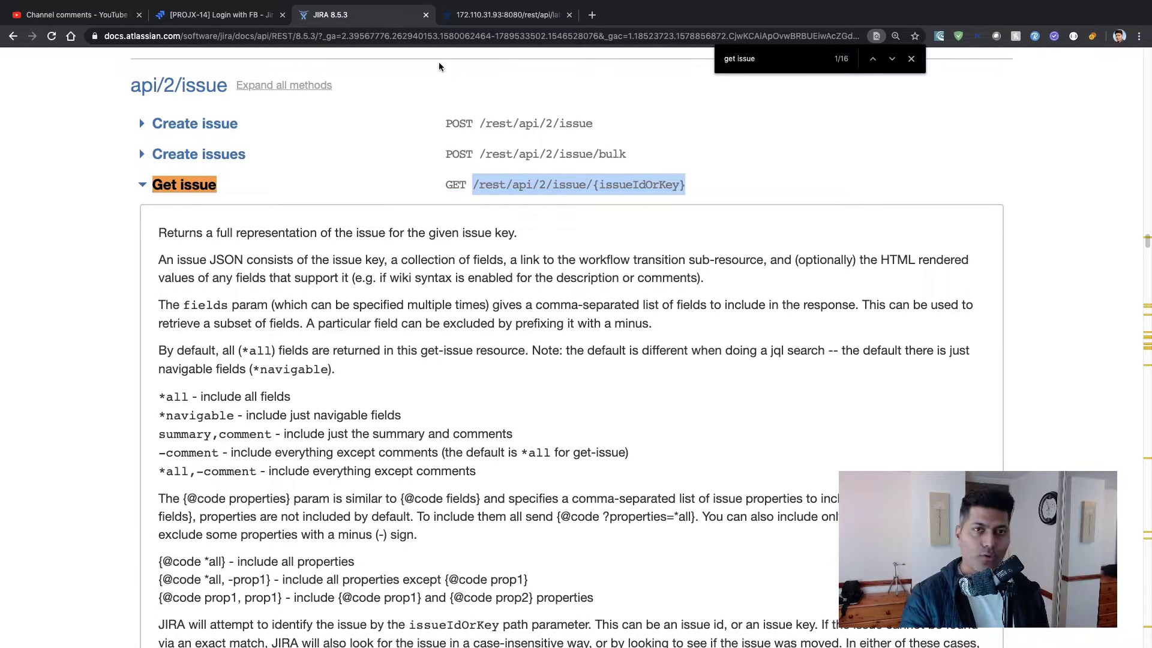
click(502, 17)
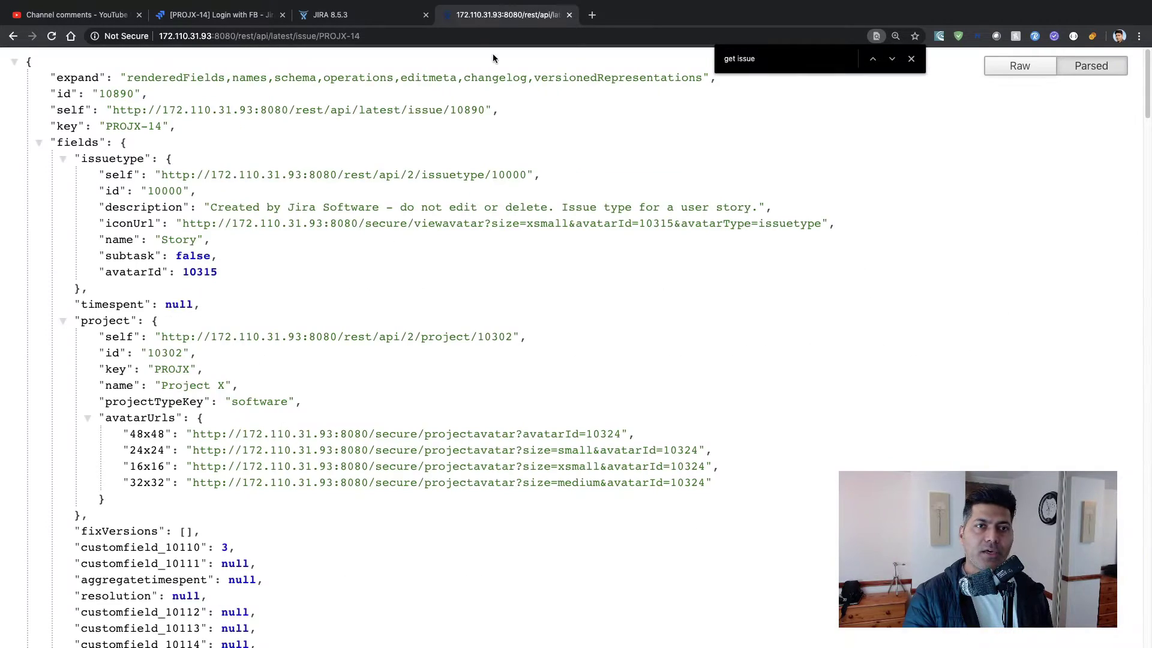
Mark PROJX-14 in the request URL, reload the response, and highlight its key value PROJX-14.
click(227, 37)
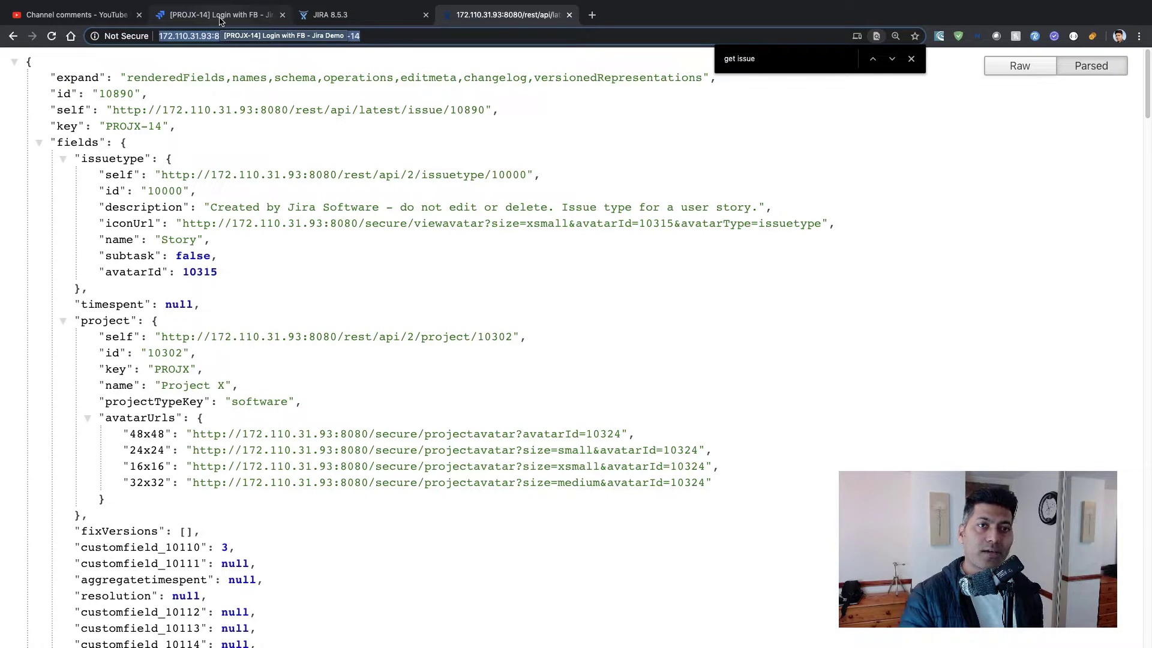
click(359, 37)
drag(362, 36, 239, 36)
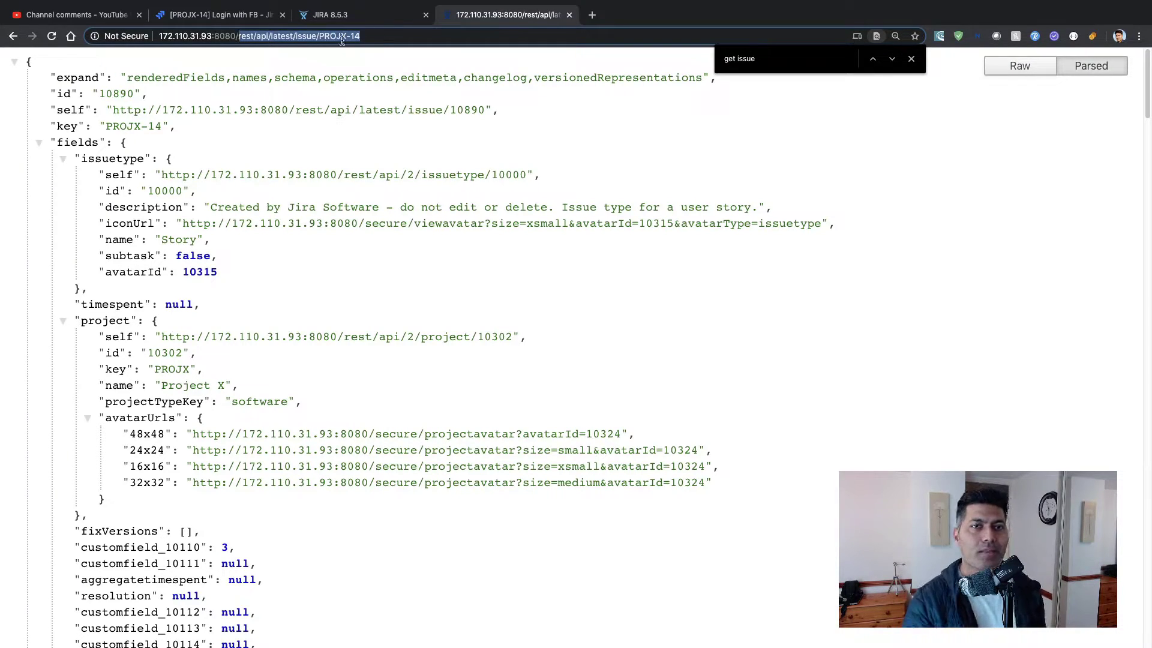
drag(379, 37, 319, 36)
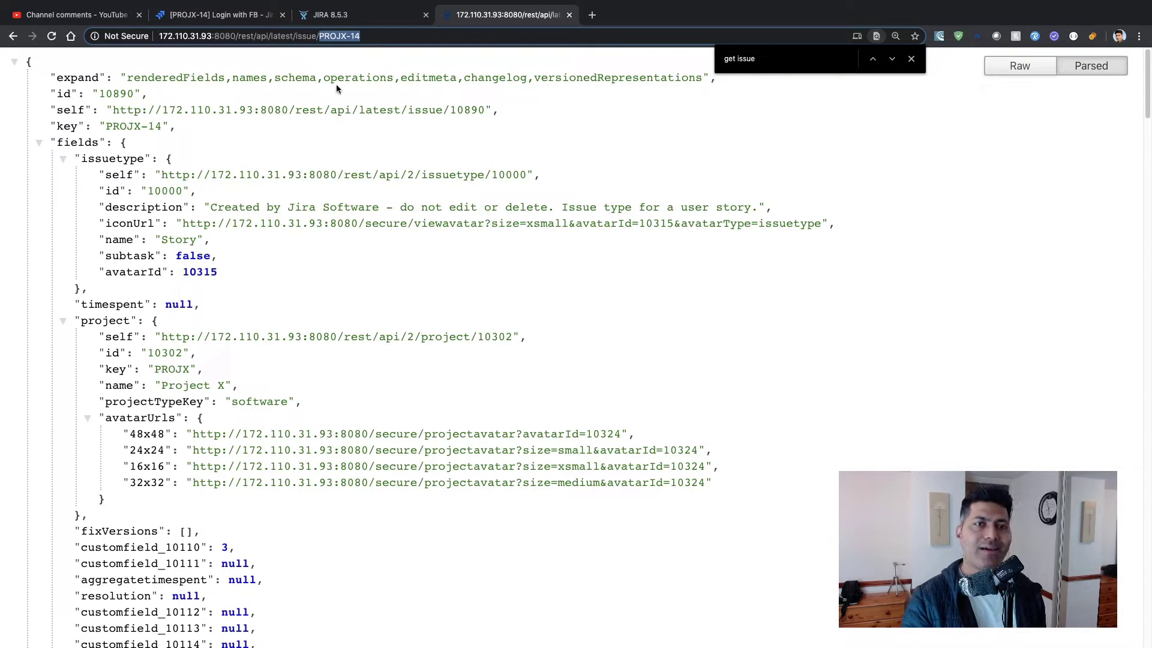
click(389, 36)
key(Return)
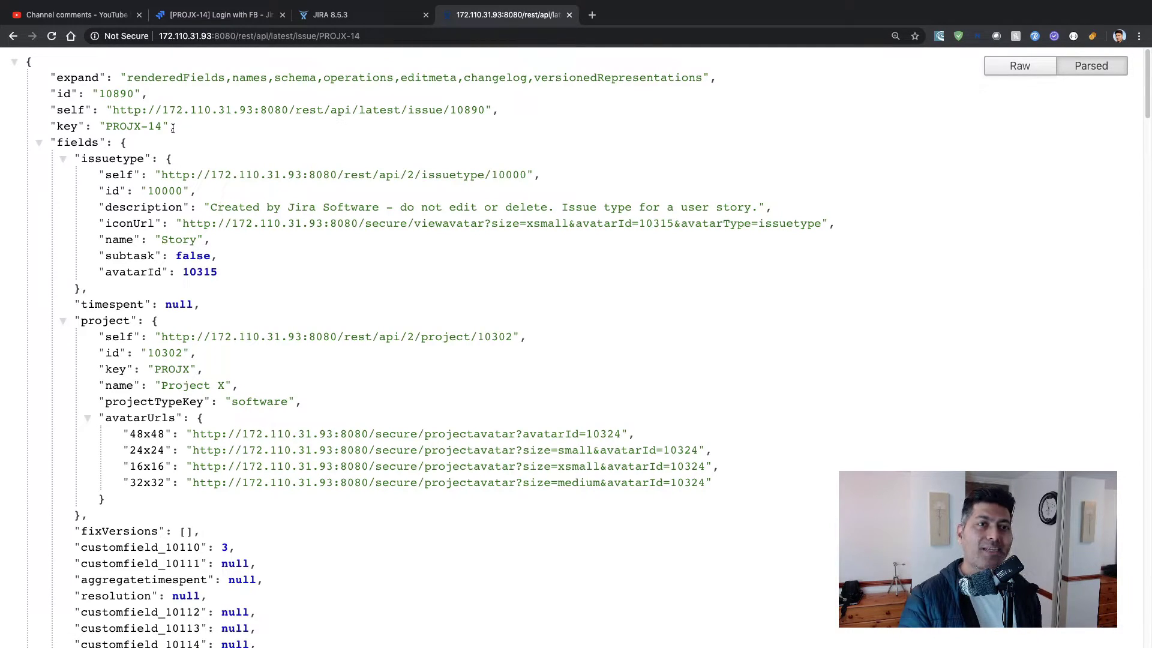
drag(163, 127, 108, 128)
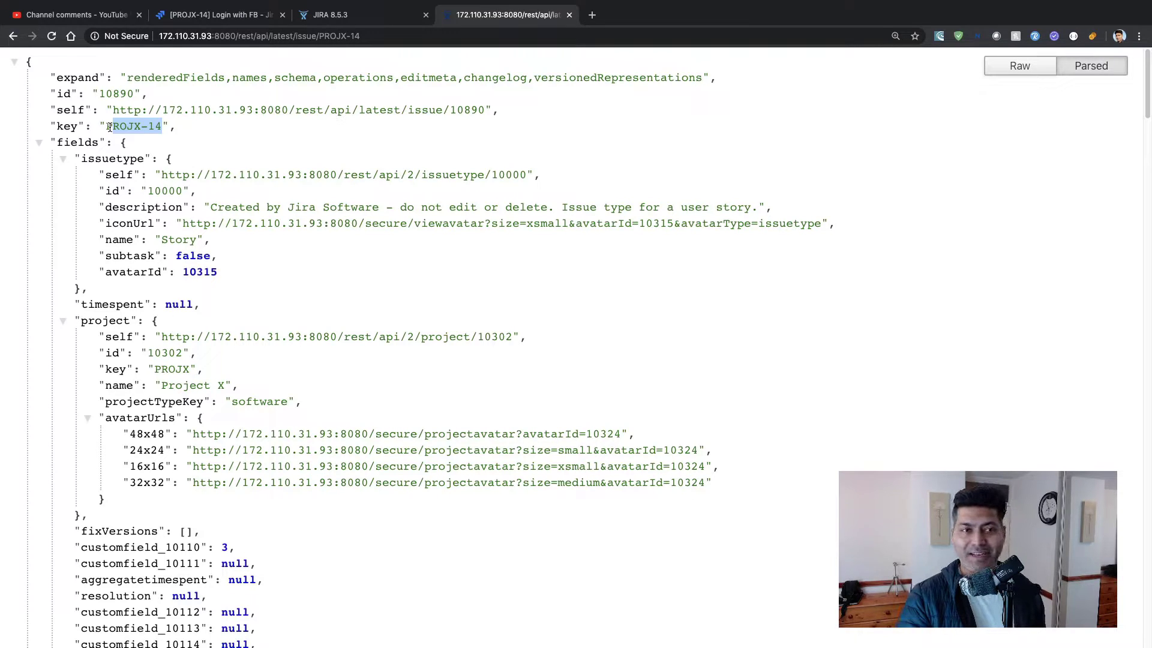
Scroll the PROJX-14 JSON down to the status block and highlight it: name To Do, id 10000.
scroll(183, 203, down, 3)
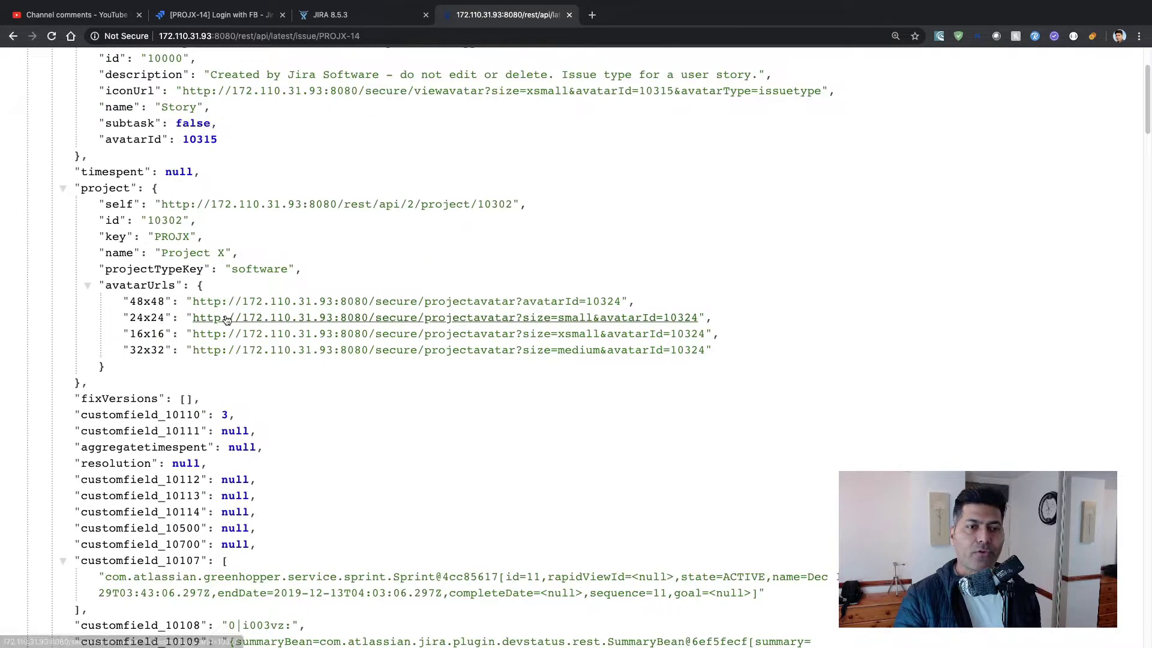
scroll(225, 321, down, 2)
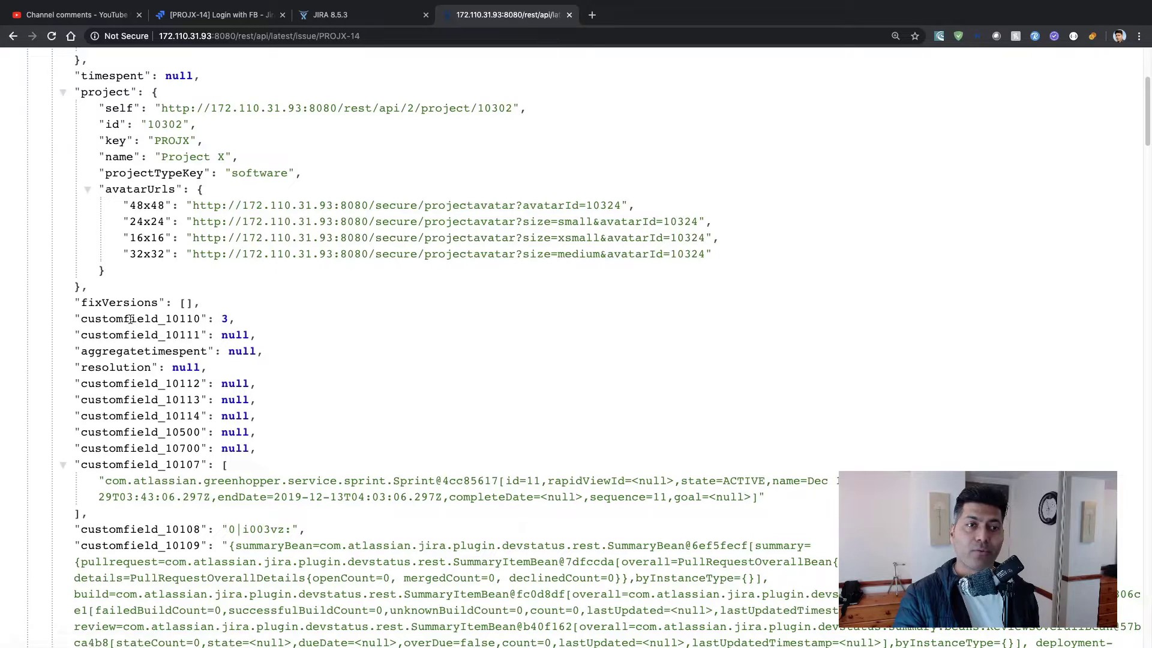
drag(81, 317, 238, 336)
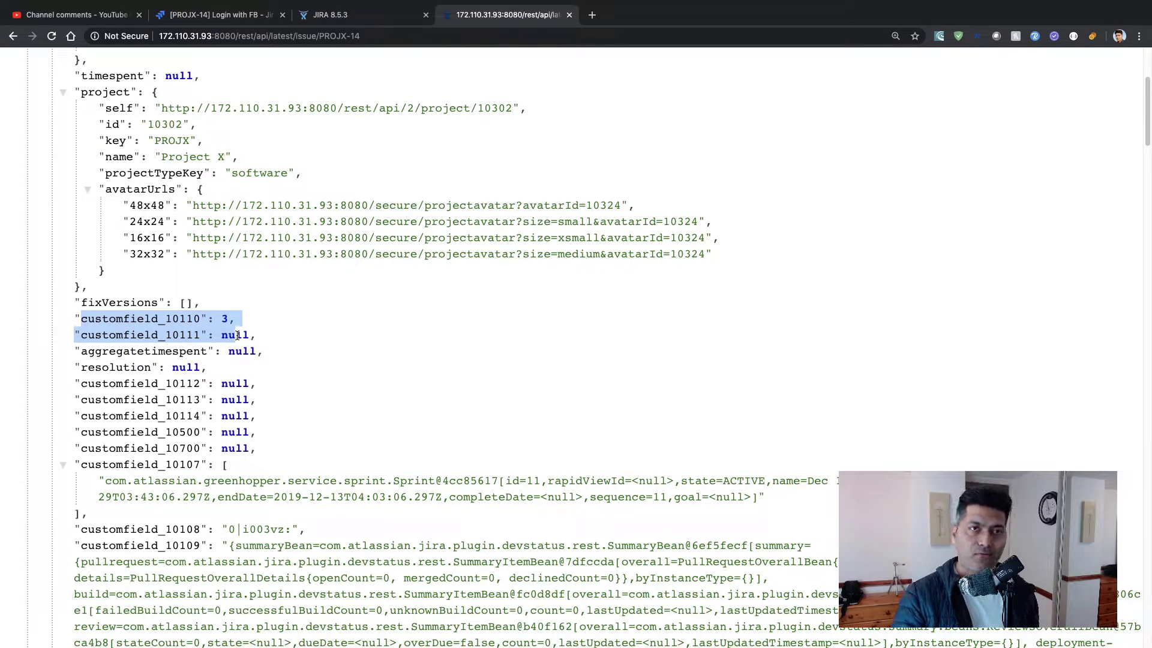
scroll(238, 337, down, 15)
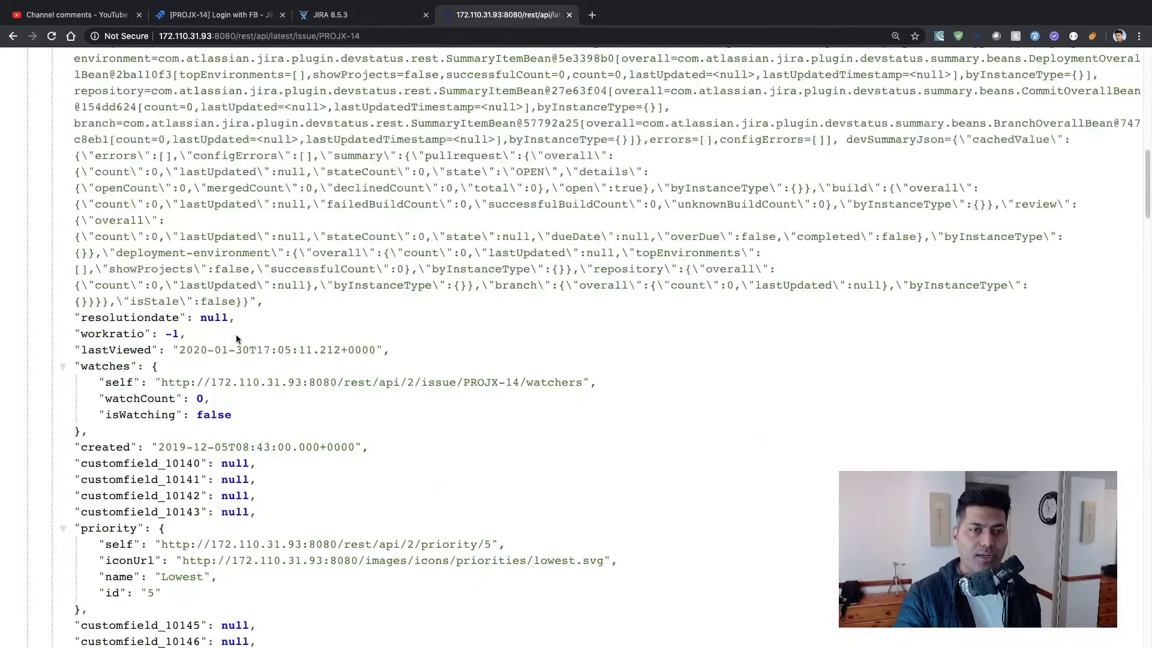
scroll(235, 338, down, 8)
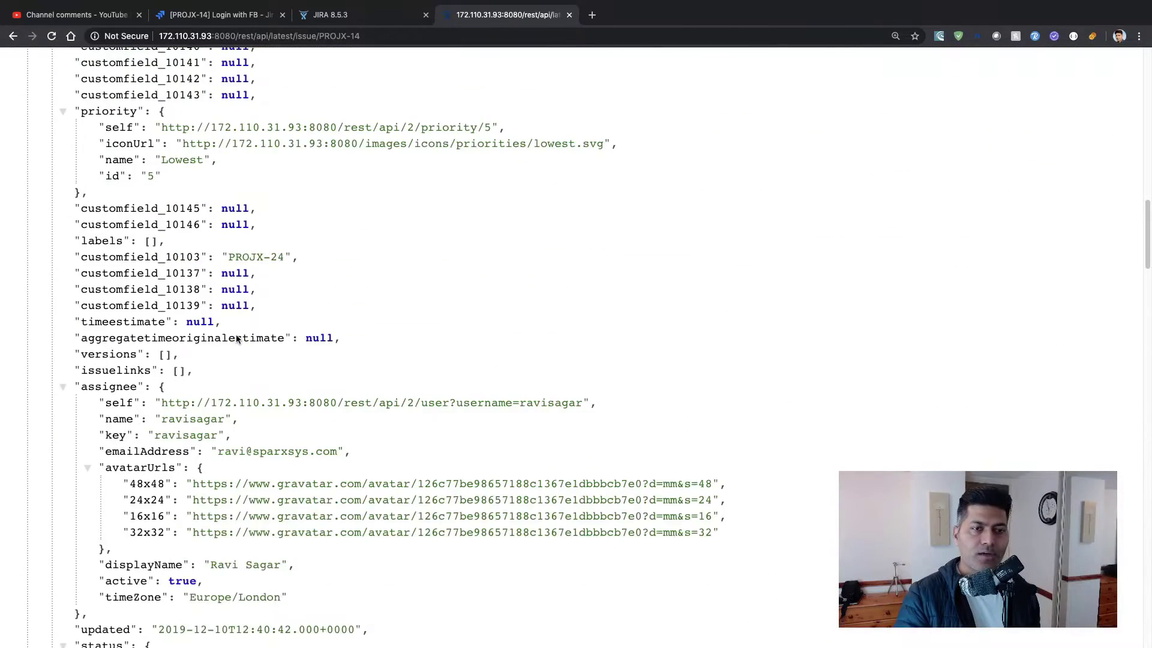
scroll(262, 417, down, 4)
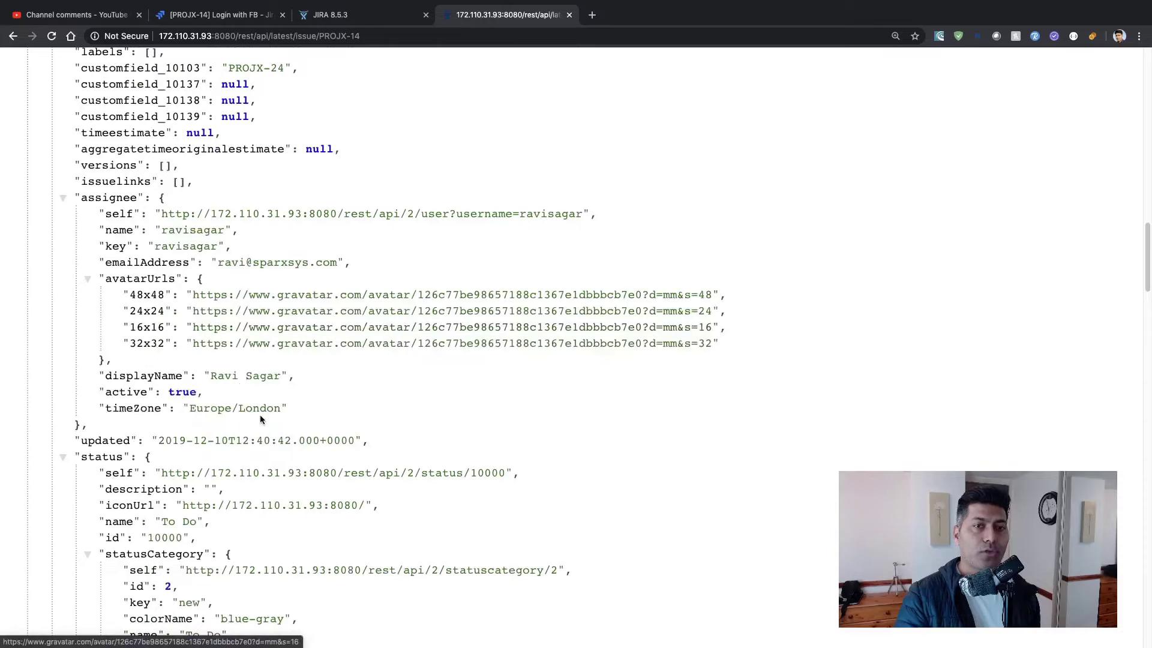
scroll(261, 418, down, 6)
scroll(260, 418, up, 5)
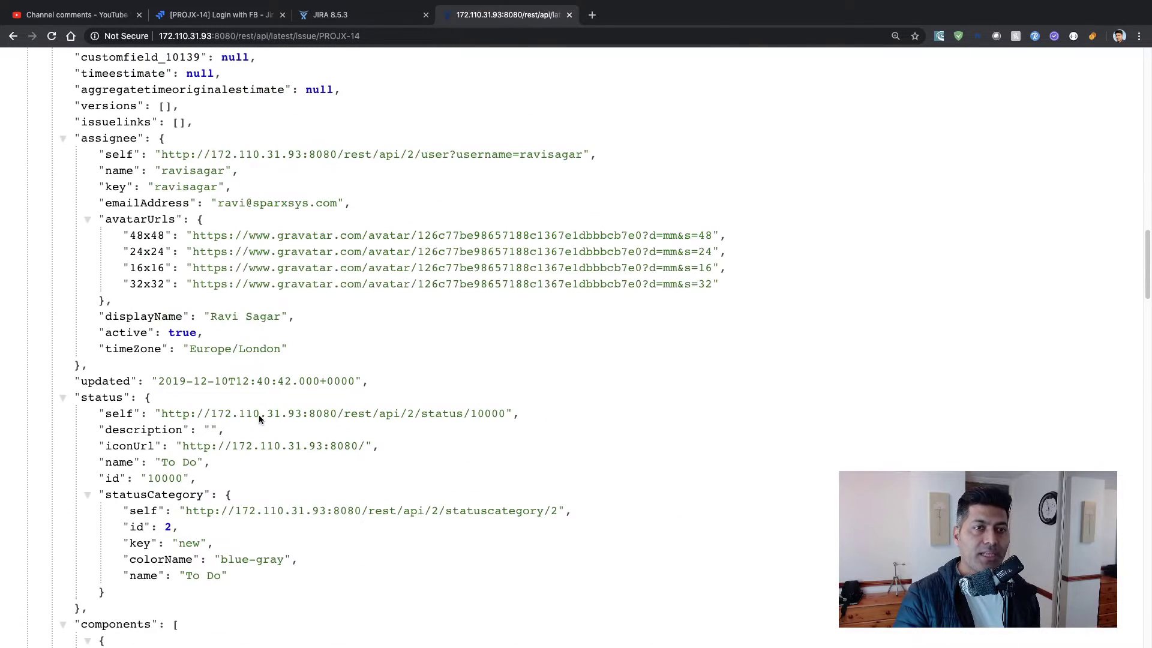
scroll(258, 418, down, 1)
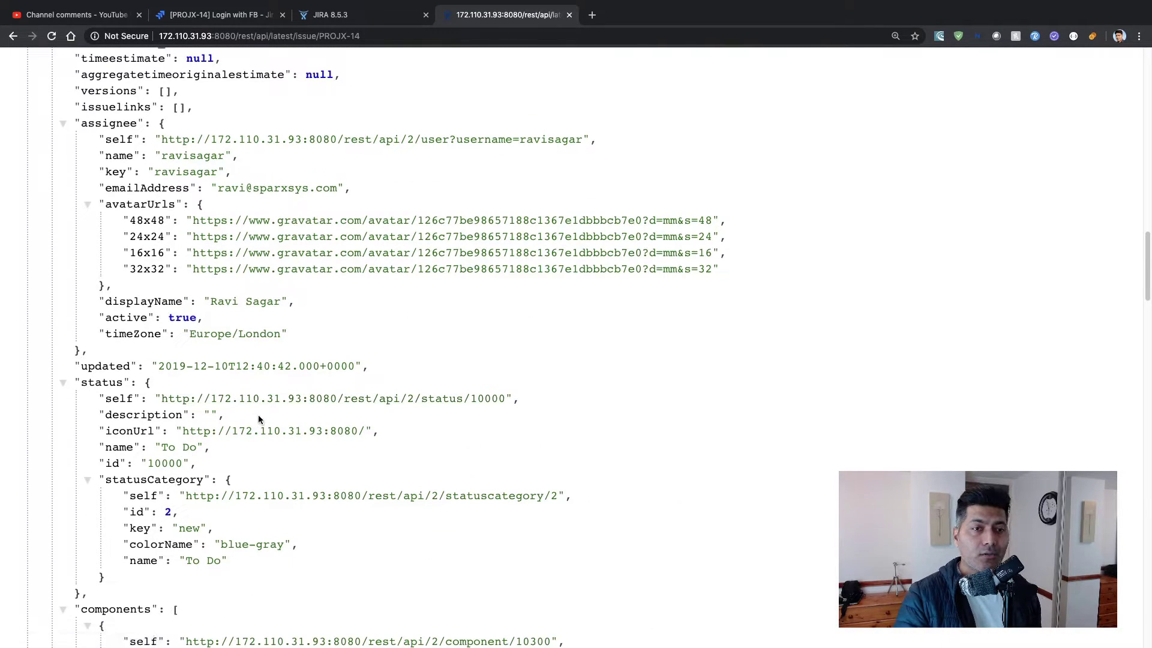
scroll(133, 393, down, 1)
drag(79, 363, 172, 568)
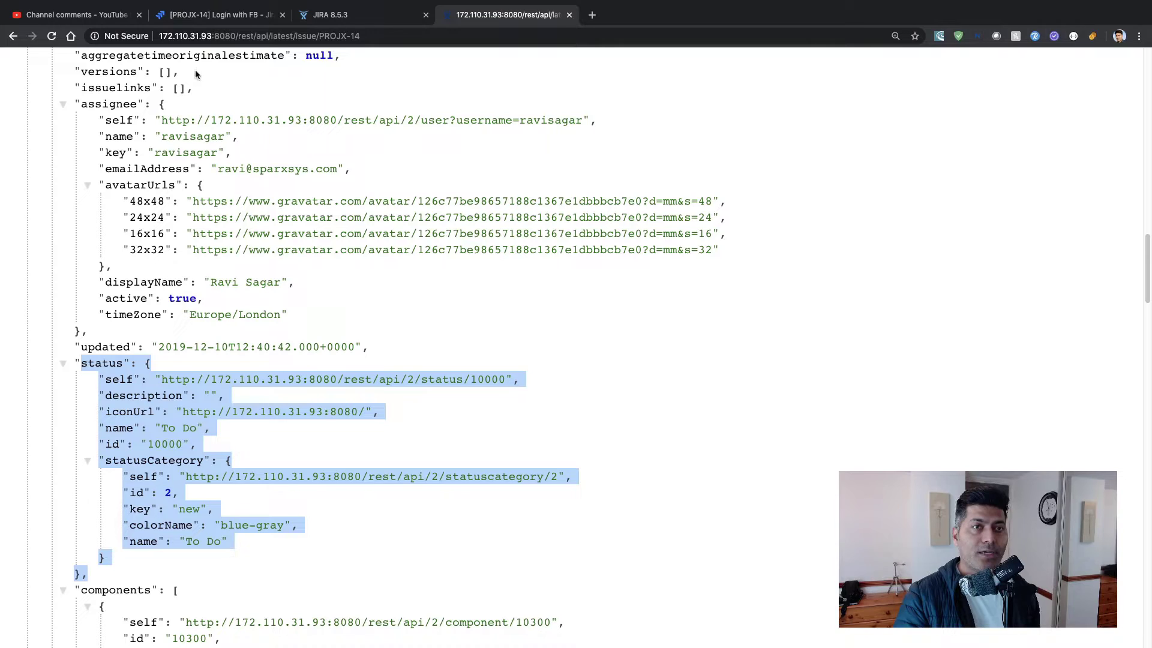
Move PROJX-14 to In Progress in Jira and reload its JSON, now showing status In Progress.
click(213, 16)
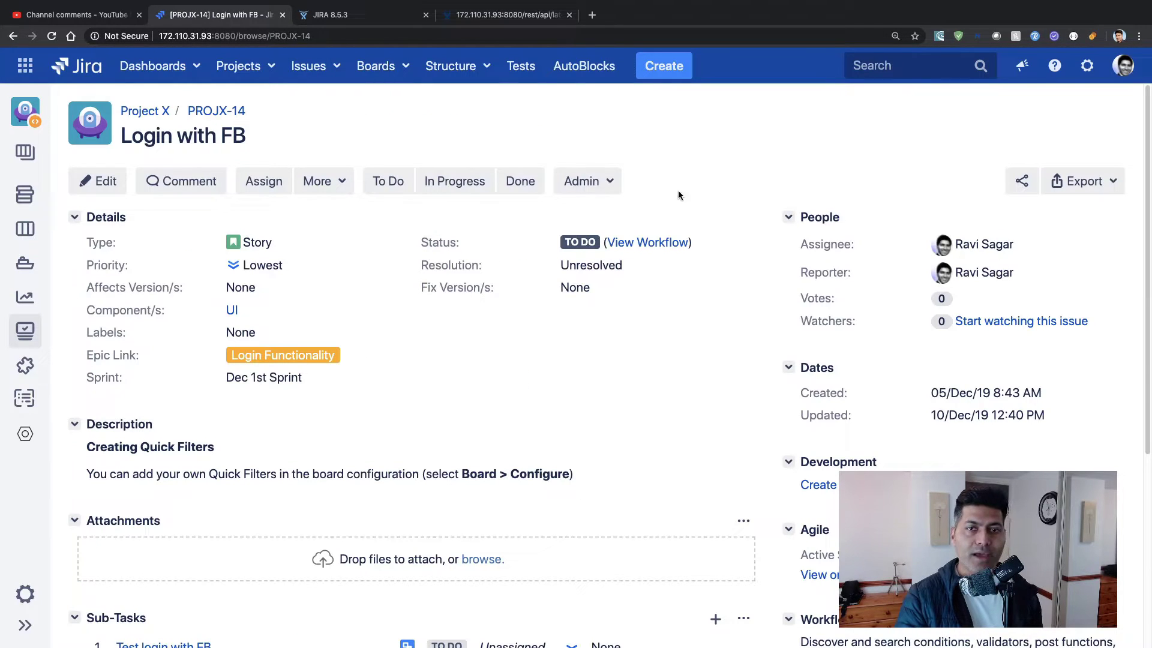
click(464, 180)
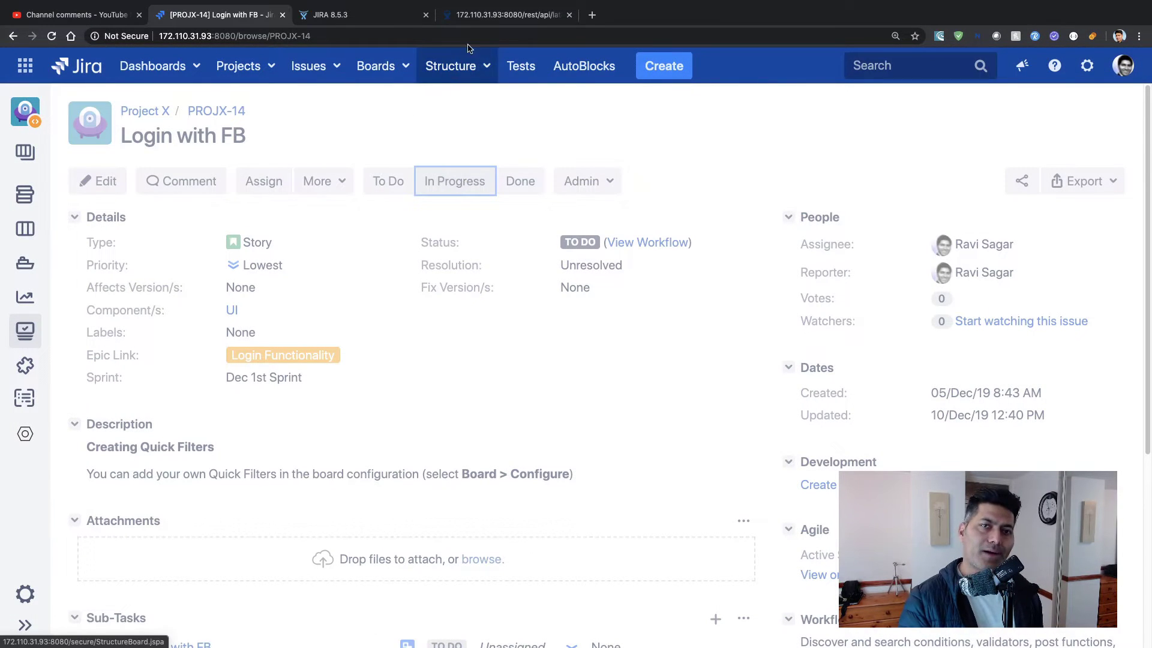
click(498, 17)
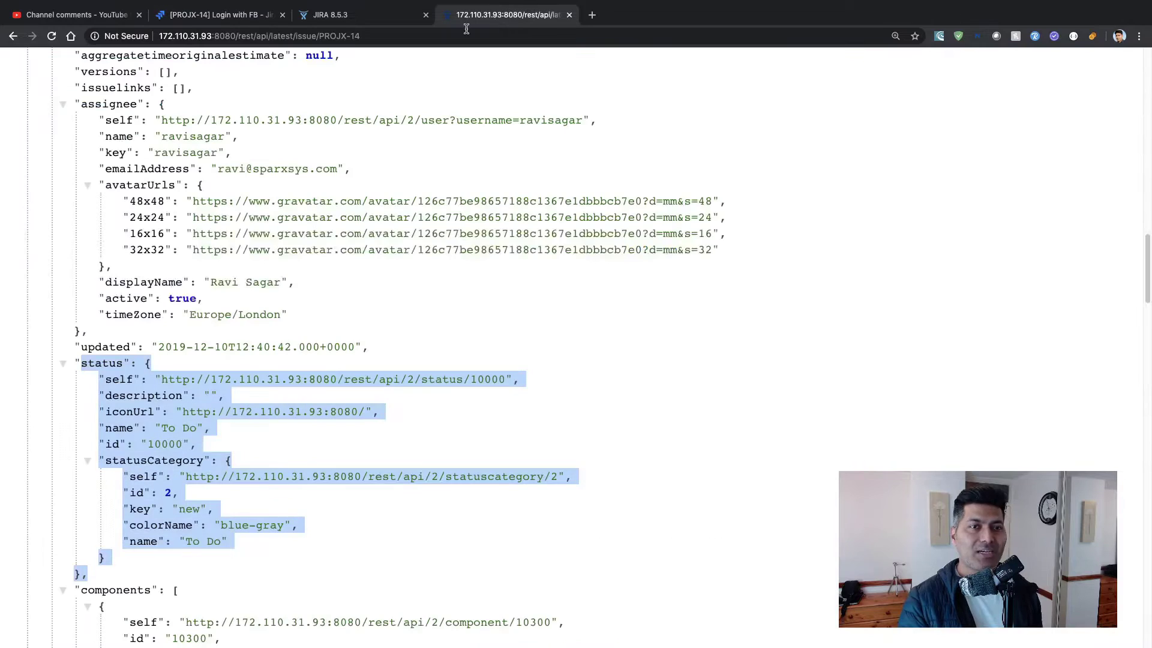
click(51, 37)
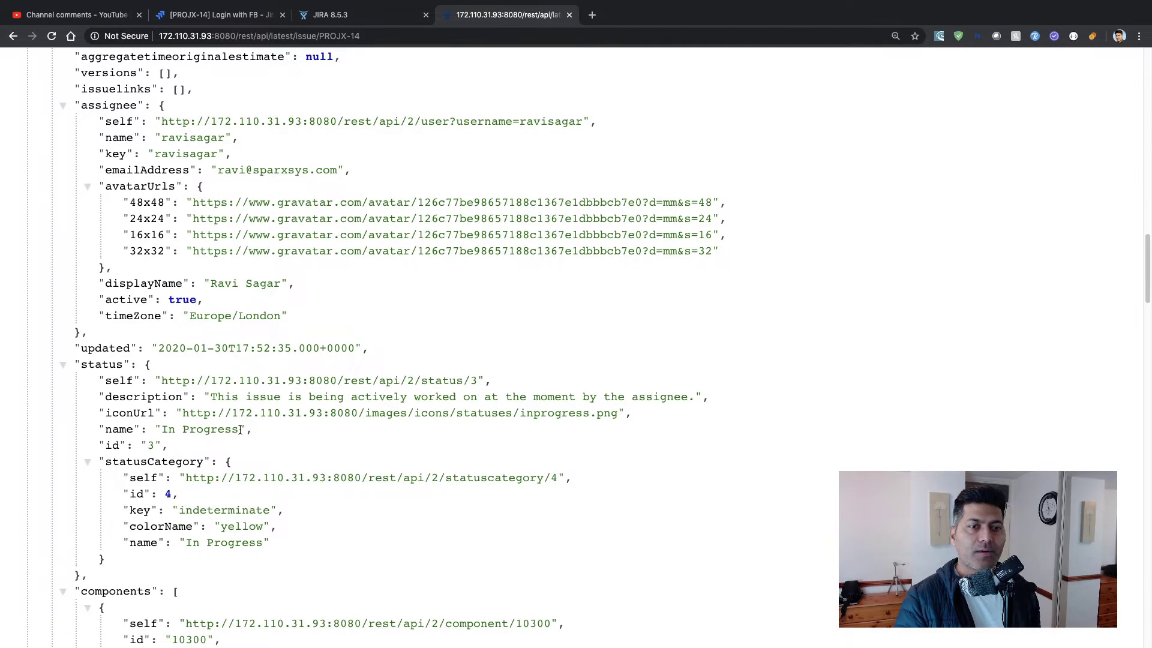
drag(241, 430, 163, 431)
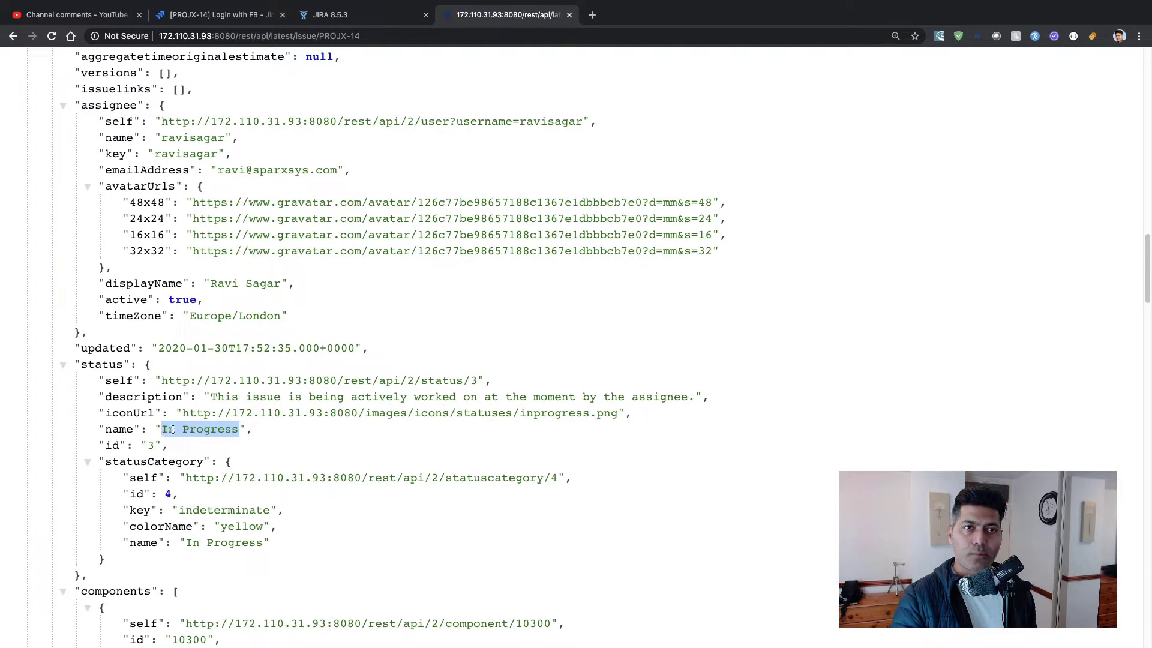
key(super+r)
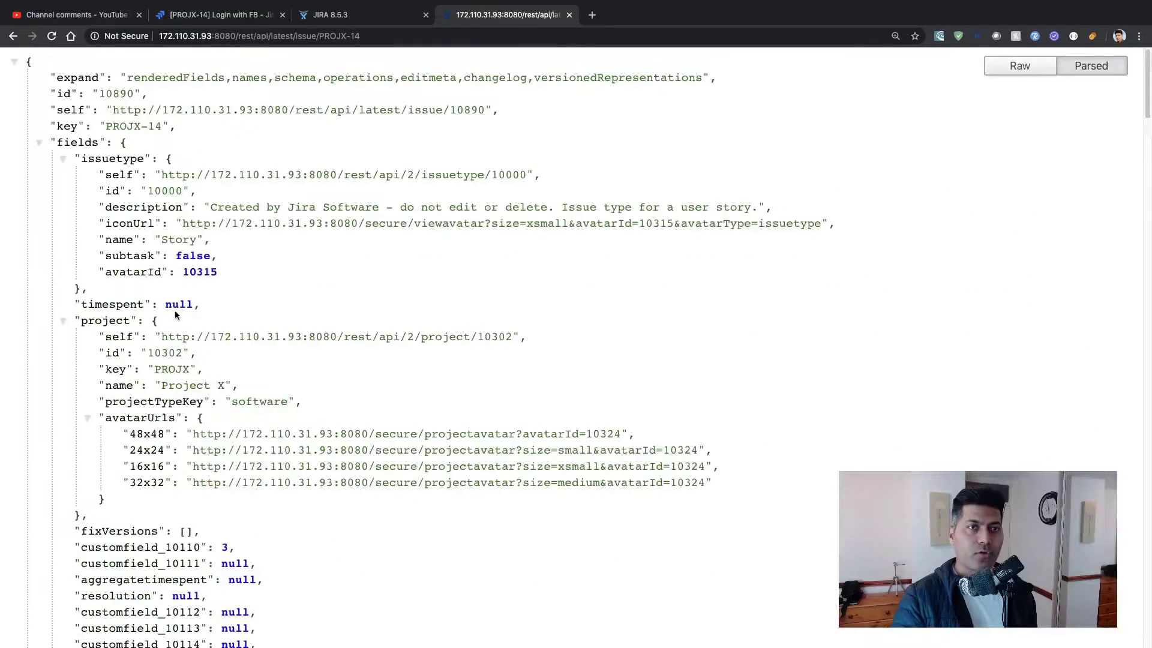
click(352, 9)
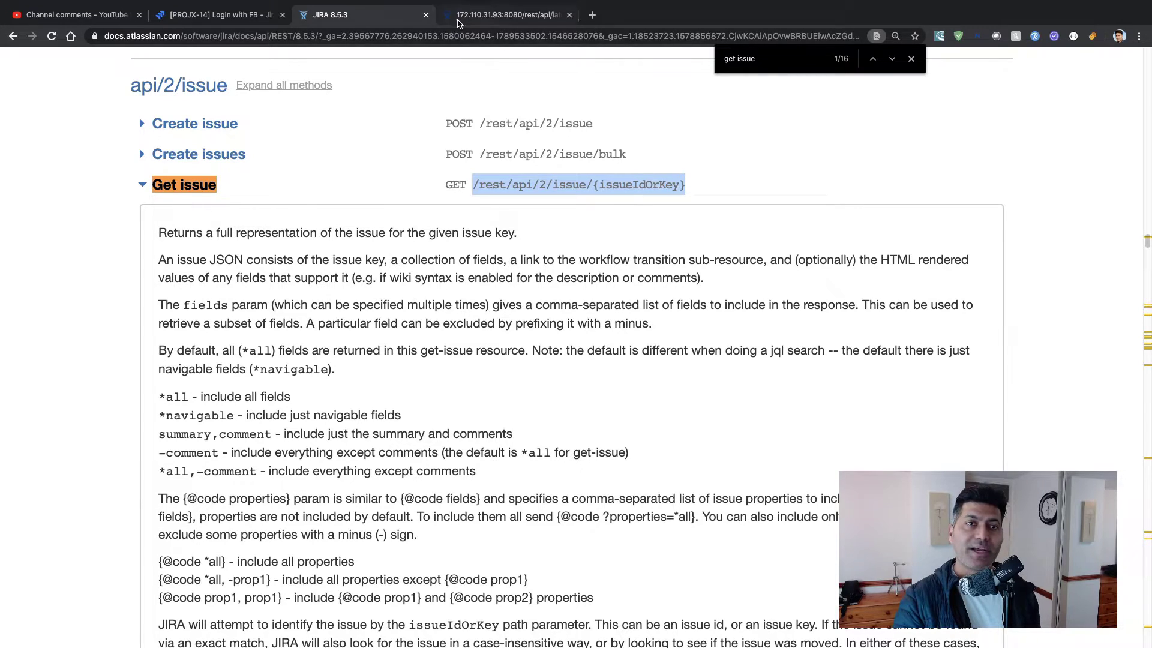
click(234, 14)
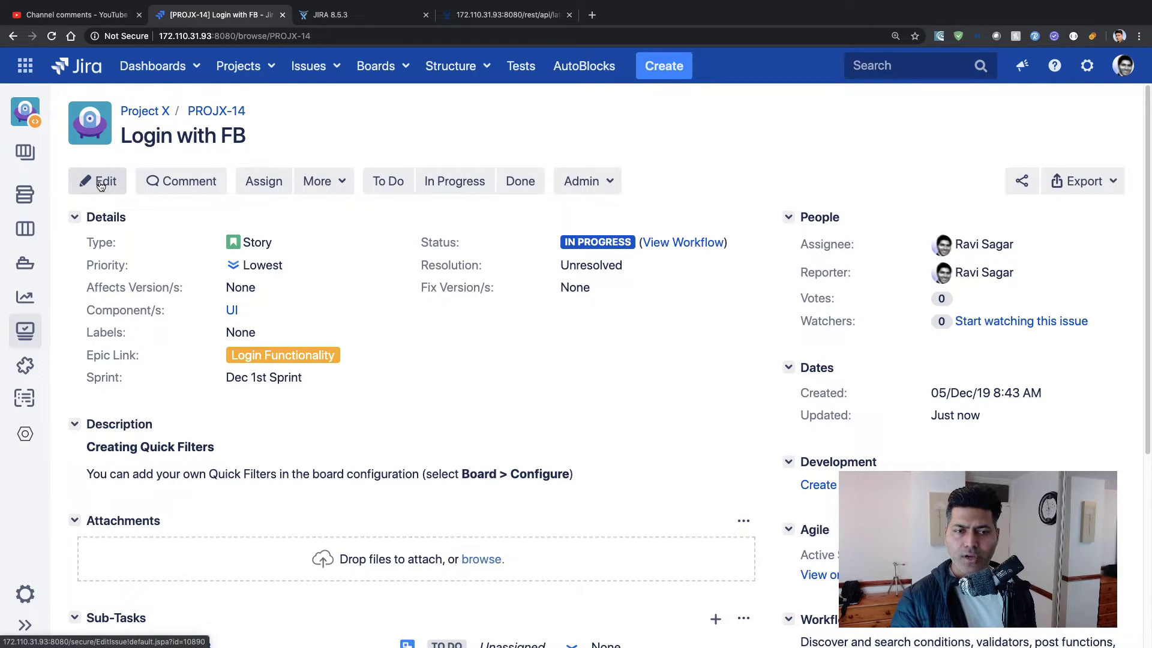
click(474, 14)
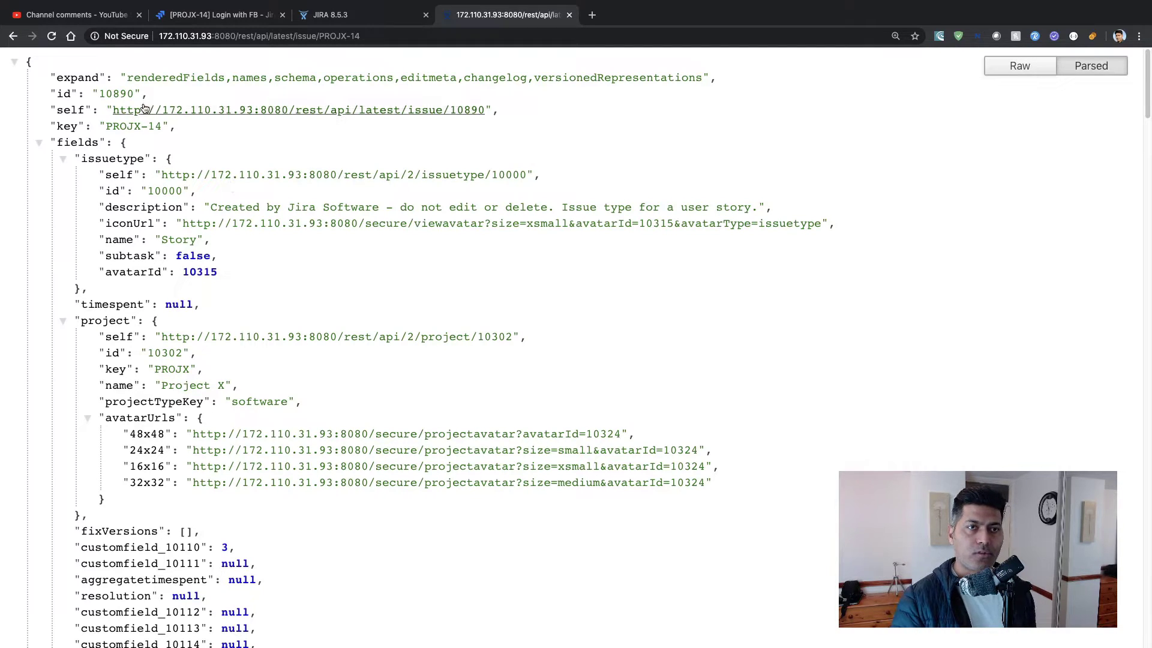
Copy the issue id 10890 from the JSON response.
drag(134, 95, 102, 92)
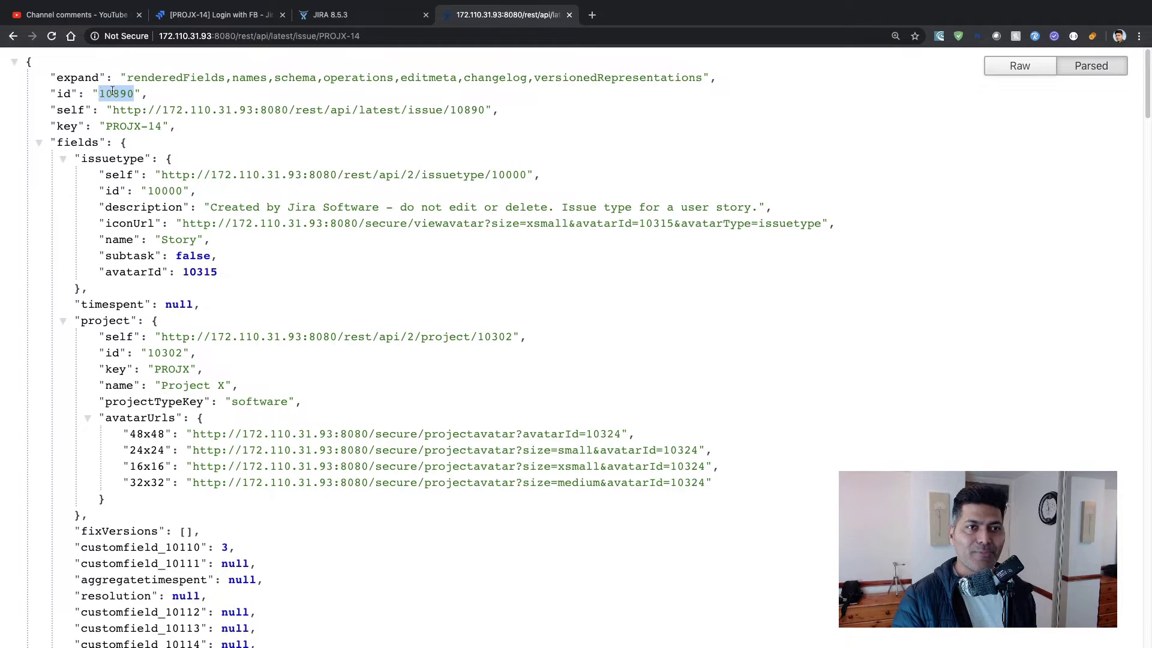
right_click(114, 91)
click(180, 116)
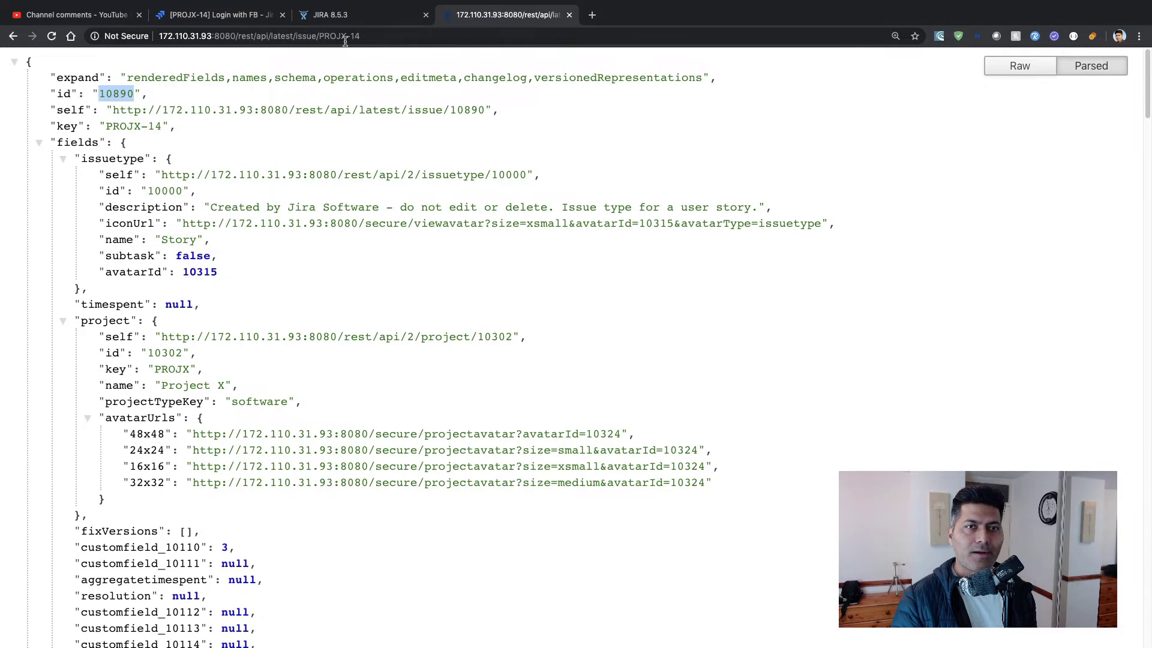
Replace PROJX-14 in the URL with 10890, load it, and scroll to the status field.
drag(318, 36, 366, 40)
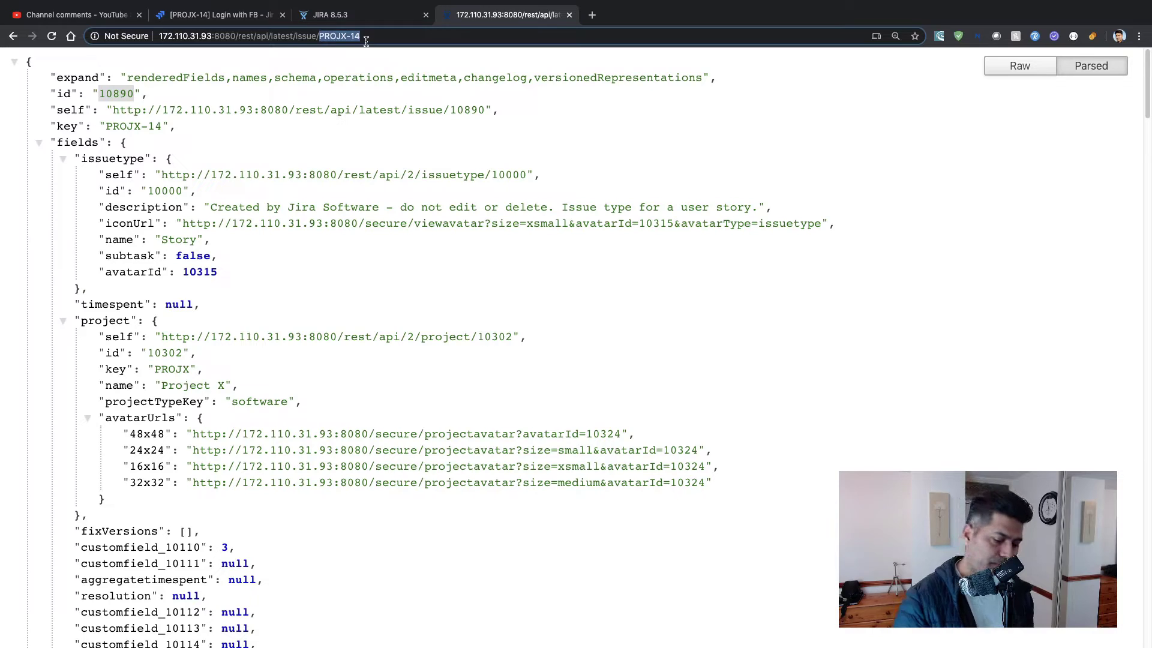
key(BackSpace)
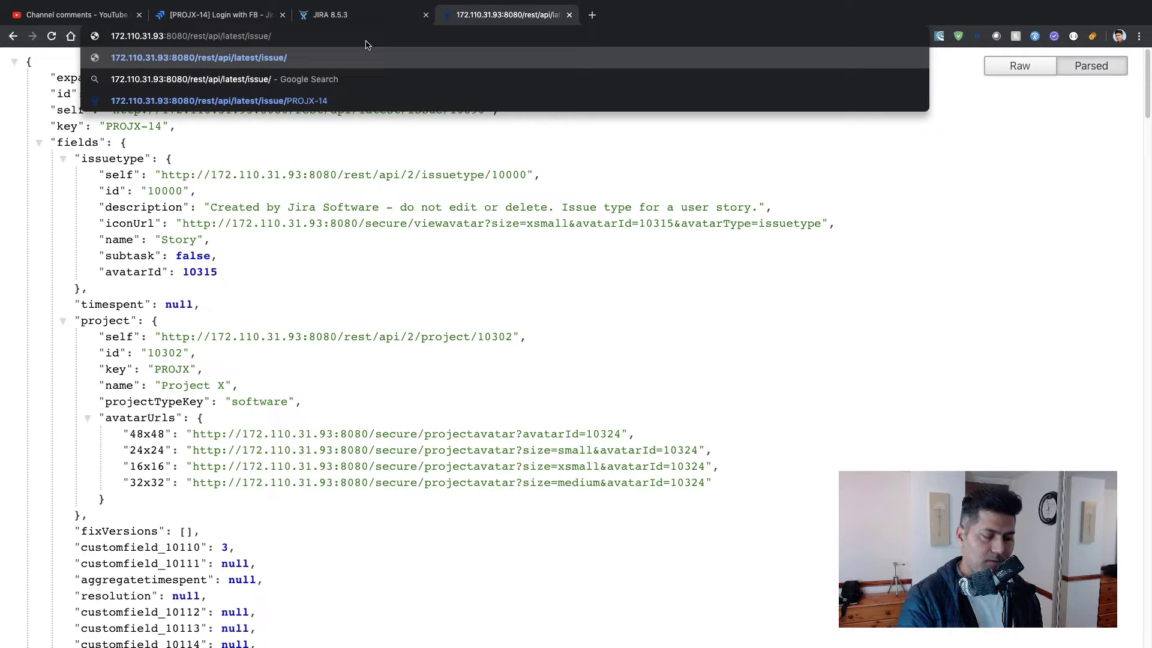
key(super+v)
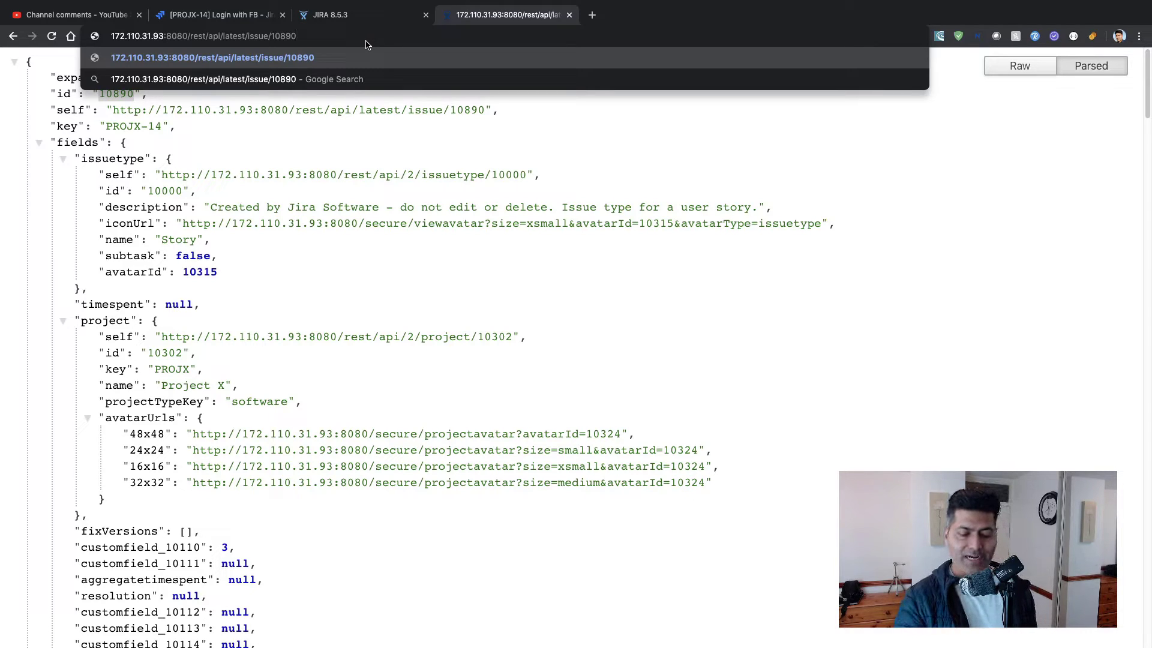
key(Return)
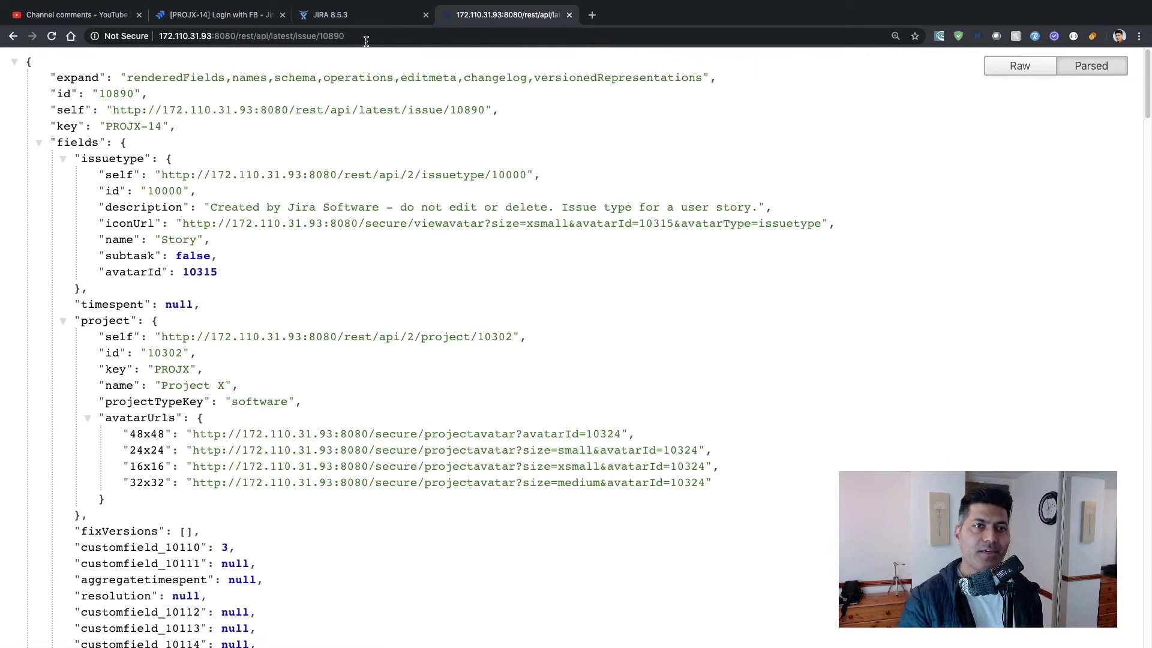
scroll(305, 188, down, 15)
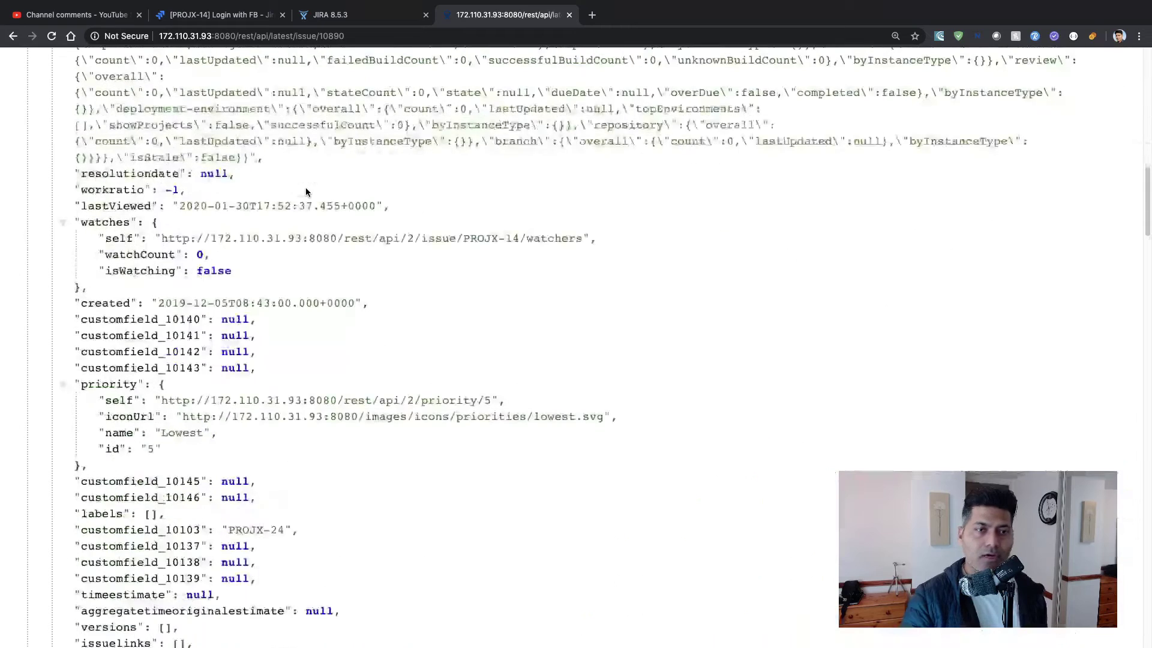
scroll(305, 191, down, 4)
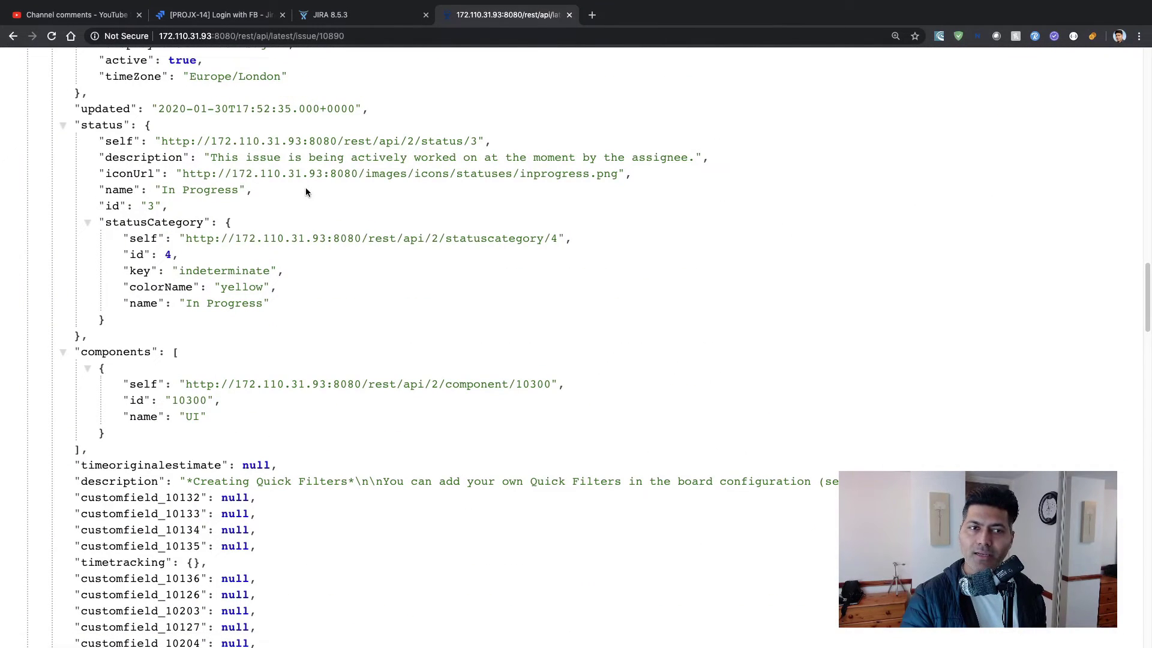